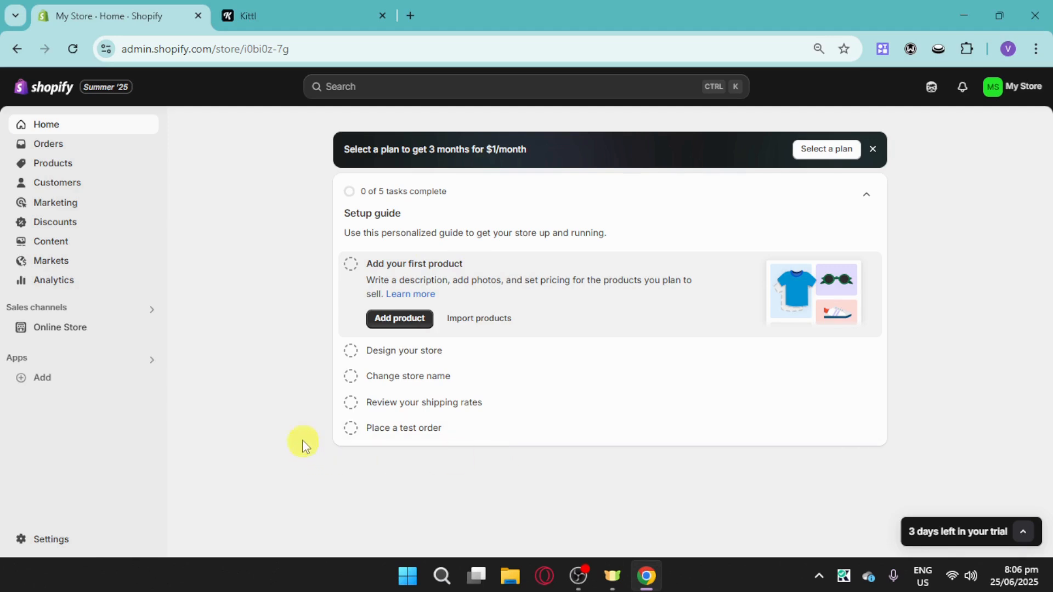
# - Open the online store's themes page and visit the Theme Store from the option to explore more themes
pyautogui.click(67, 332)
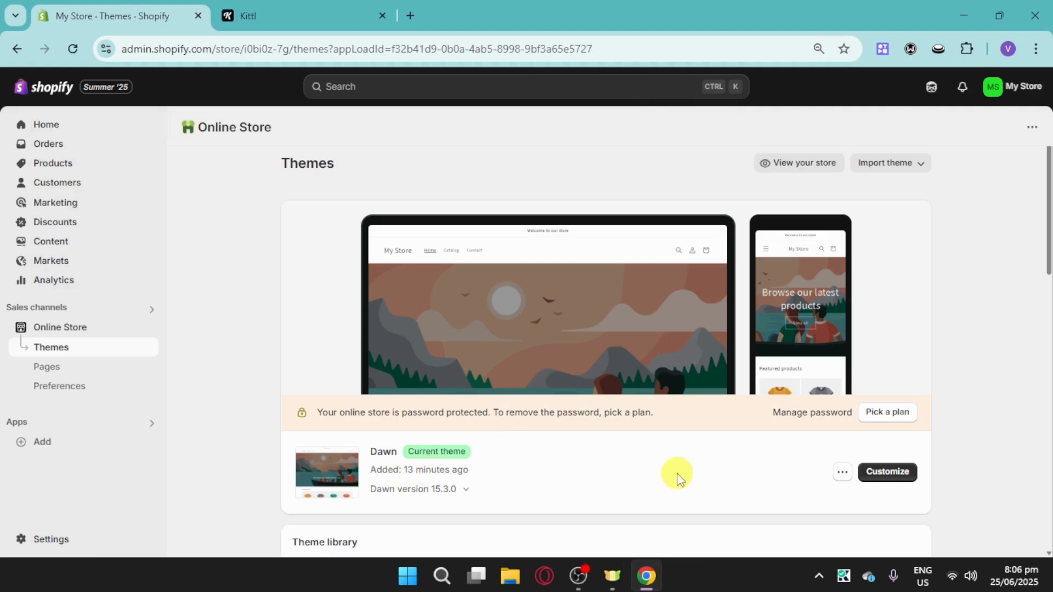
pyautogui.scroll(-5, 801, 442)
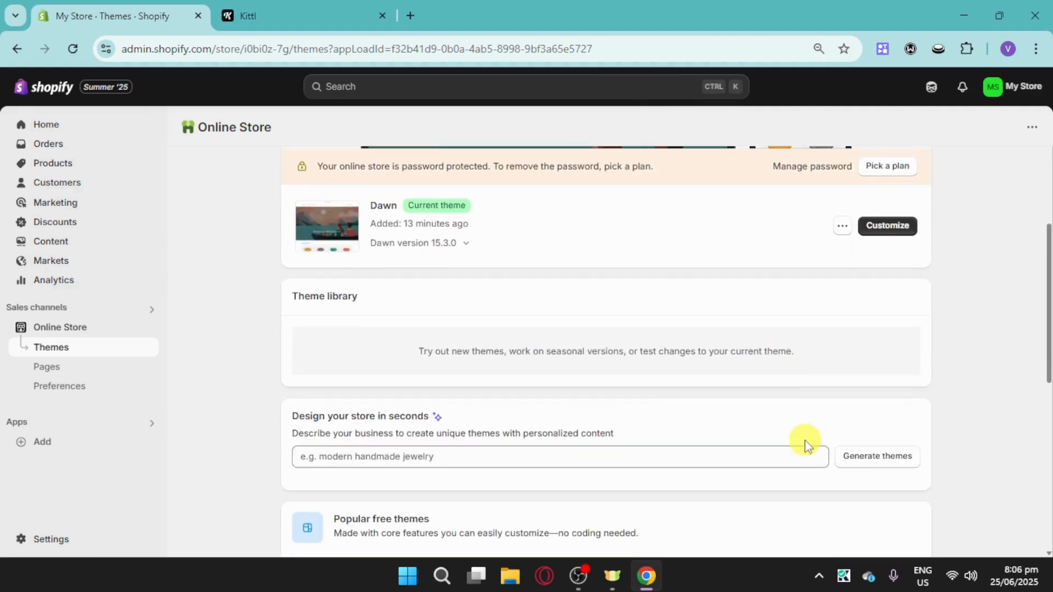
pyautogui.scroll(-4, 642, 406)
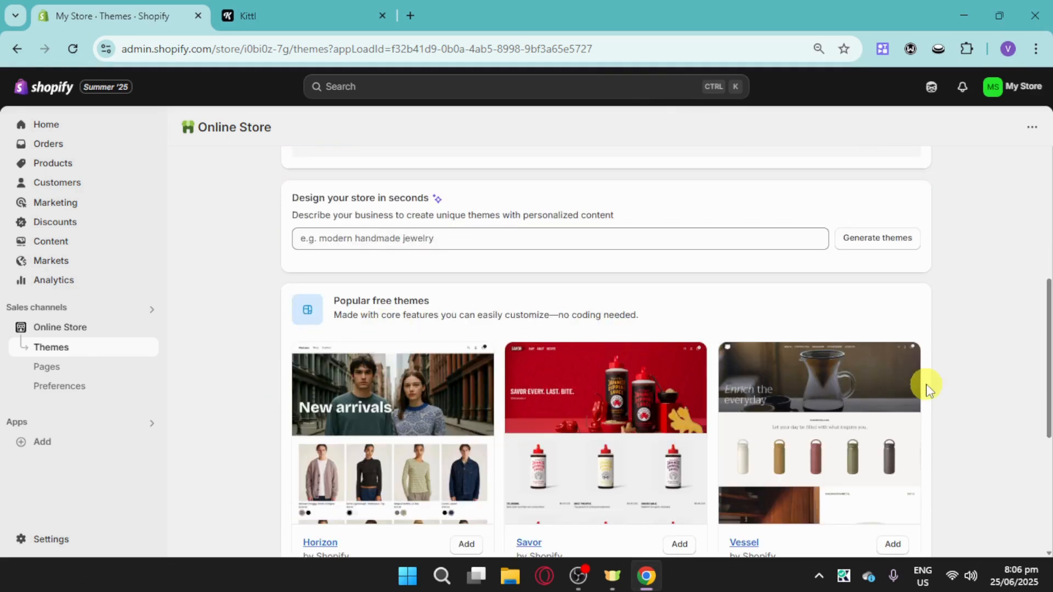
pyautogui.scroll(-1, 928, 390)
pyautogui.scroll(-4, 928, 389)
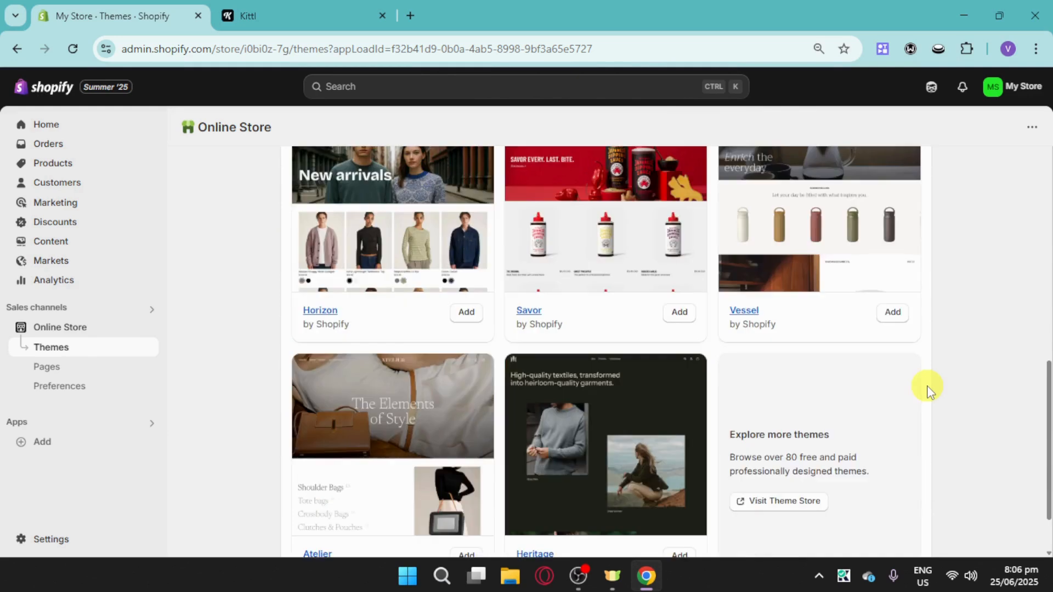
pyautogui.click(795, 502)
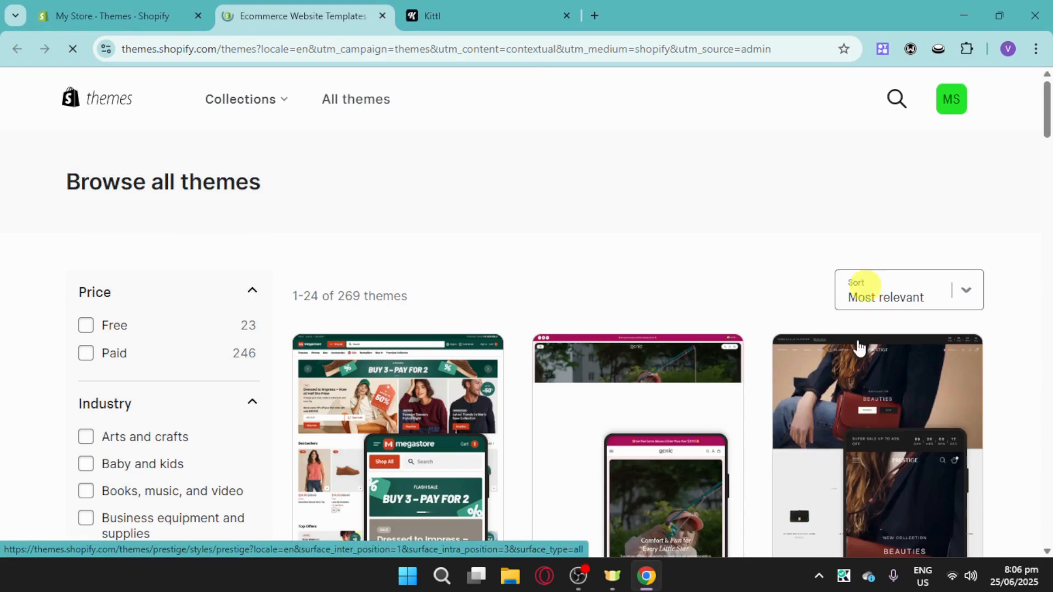
# - Search the Theme Store for "motion" and open the Motion theme's page
pyautogui.click(897, 100)
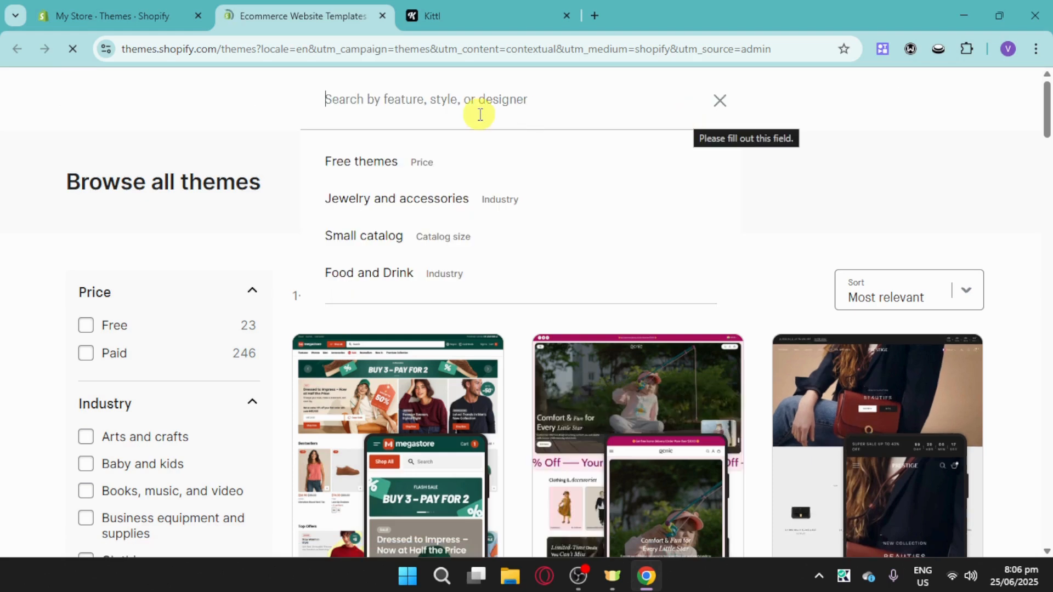
pyautogui.write('motion')
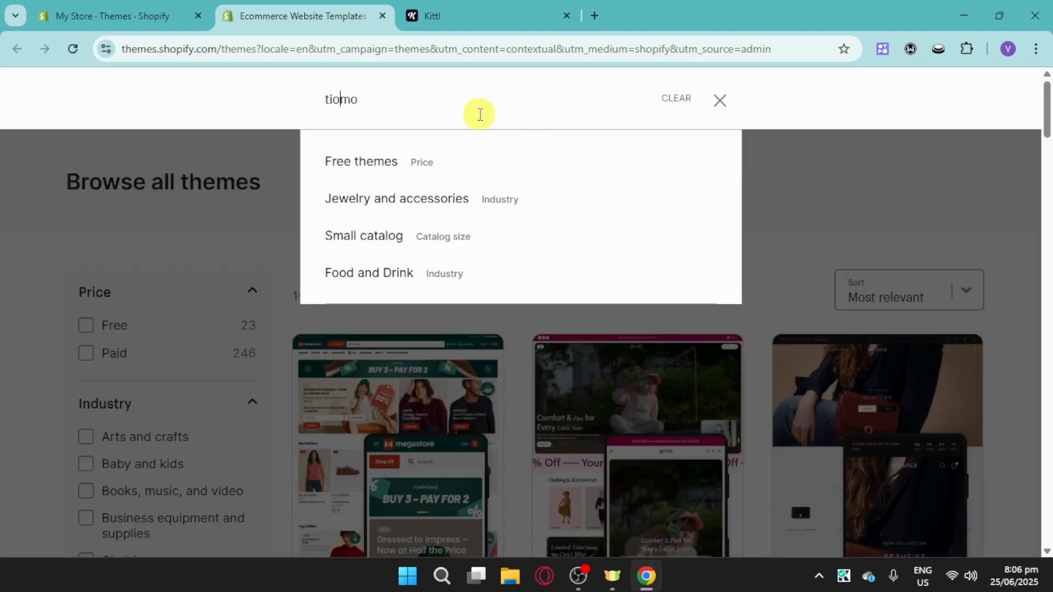
pyautogui.hotkey('ctrl', 'a')
pyautogui.write('motion')
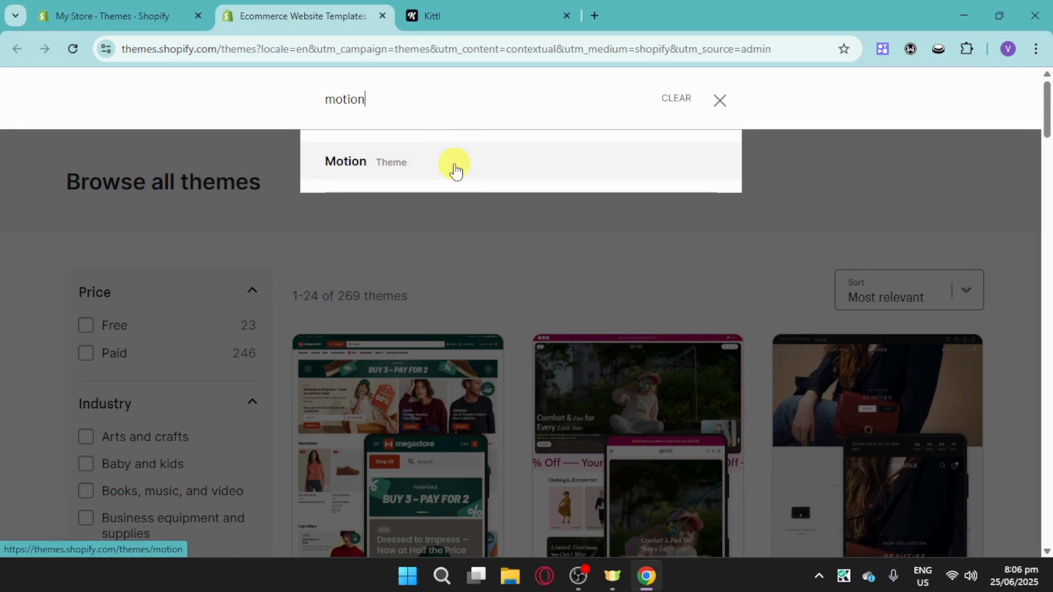
pyautogui.click(454, 167)
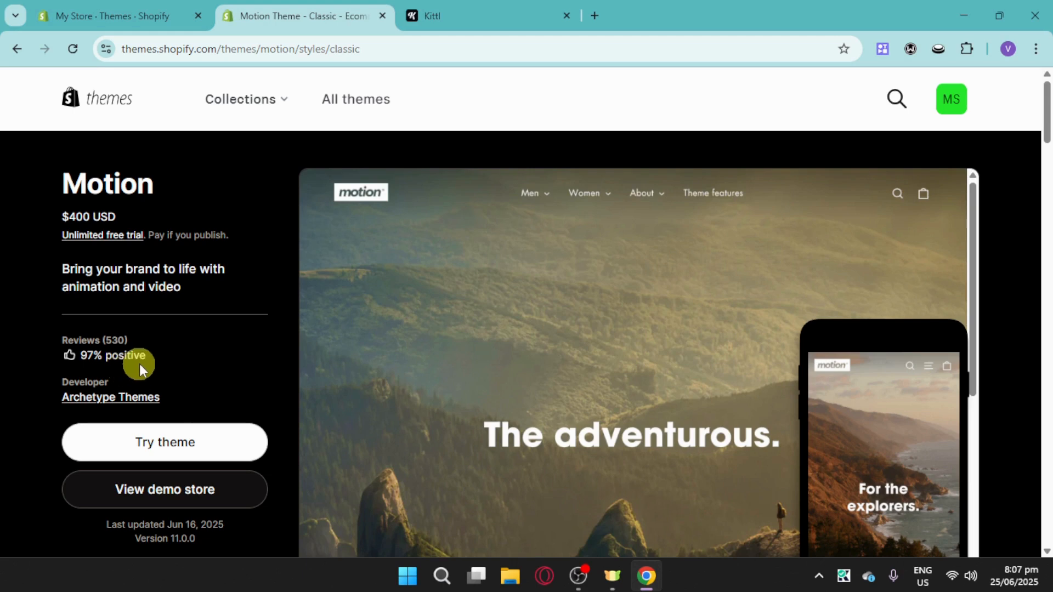
# - Add the Motion theme to the store as a trial and open it for customization
pyautogui.click(164, 443)
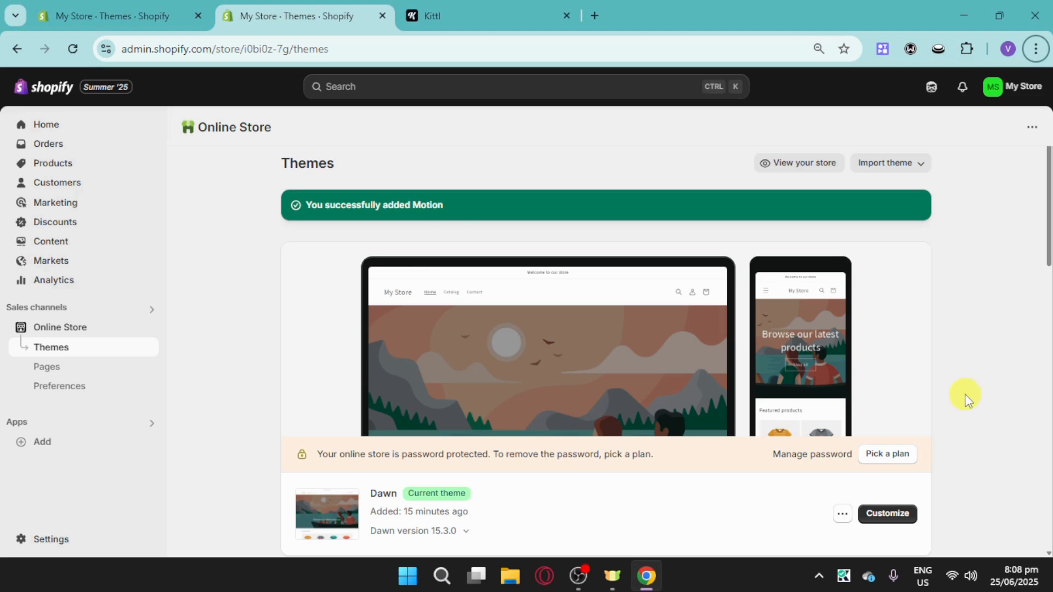
pyautogui.scroll(-3, 916, 395)
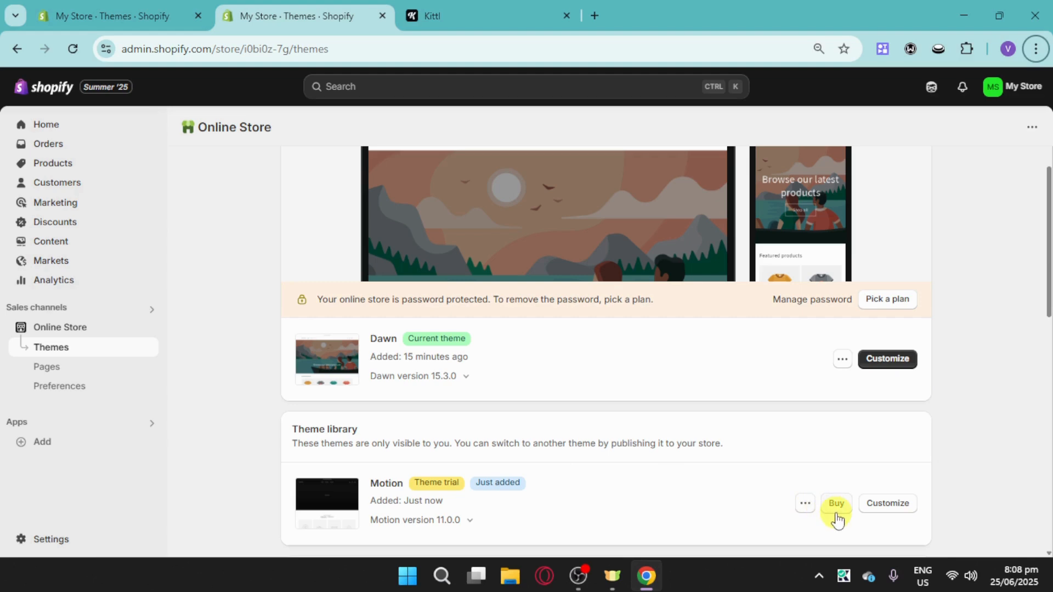
pyautogui.click(899, 514)
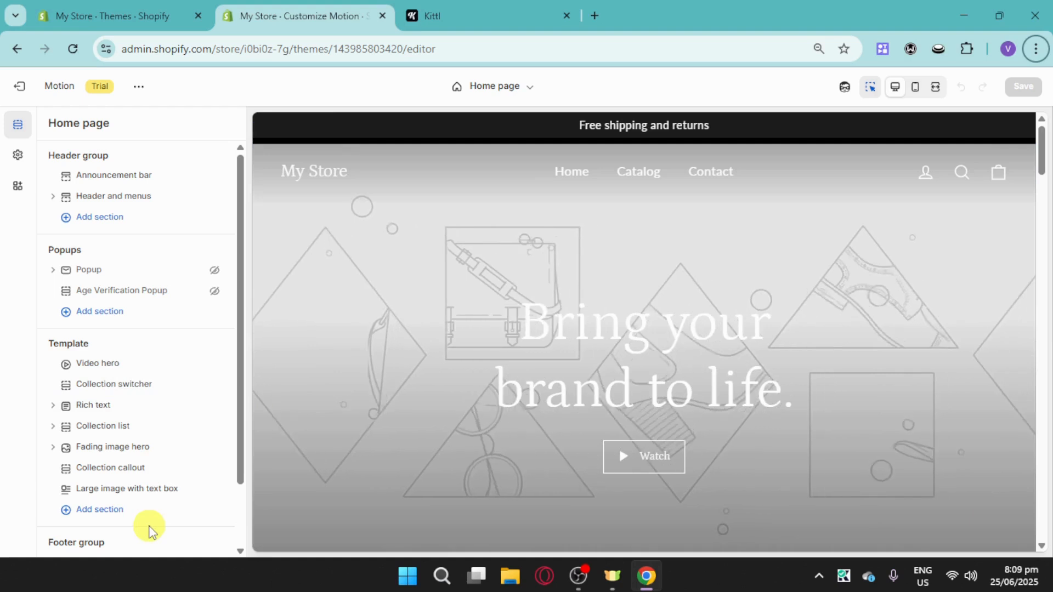
# - Change the heading of the home page's Video hero section to "See the Real You"
pyautogui.click(103, 364)
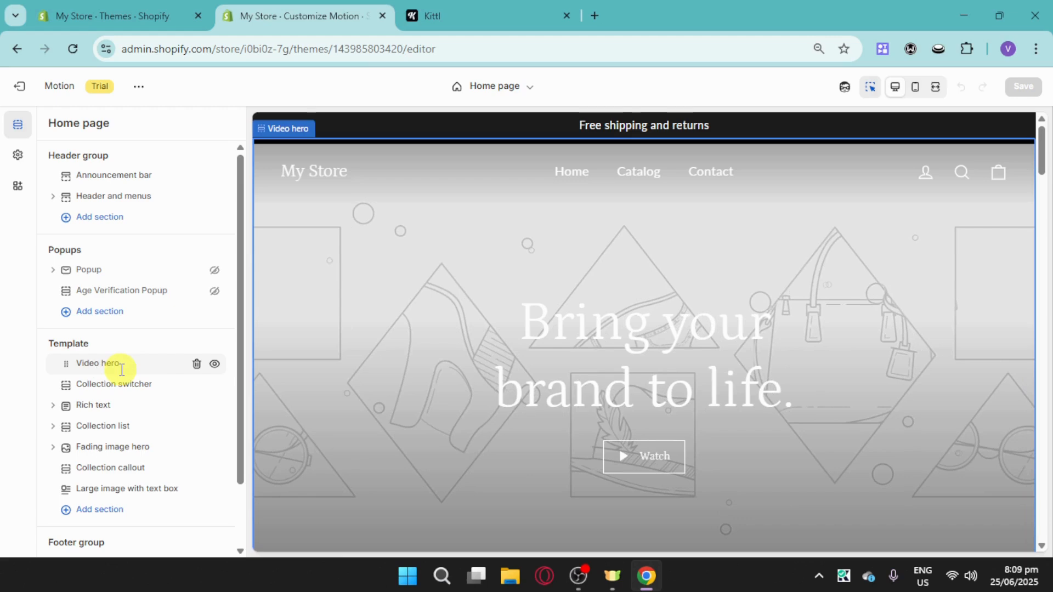
pyautogui.click(121, 370)
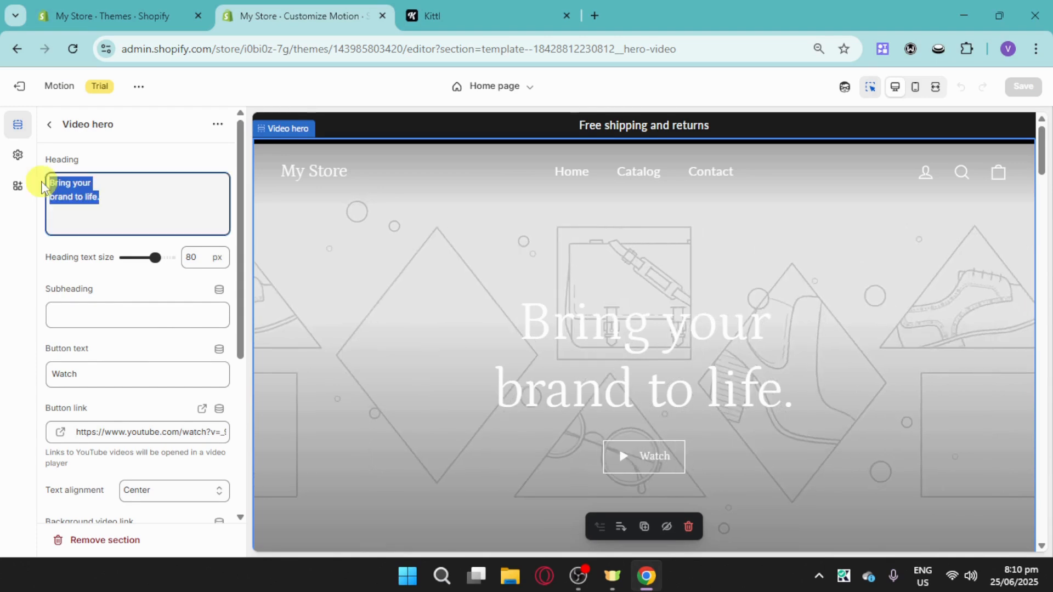
pyautogui.write('See the ')
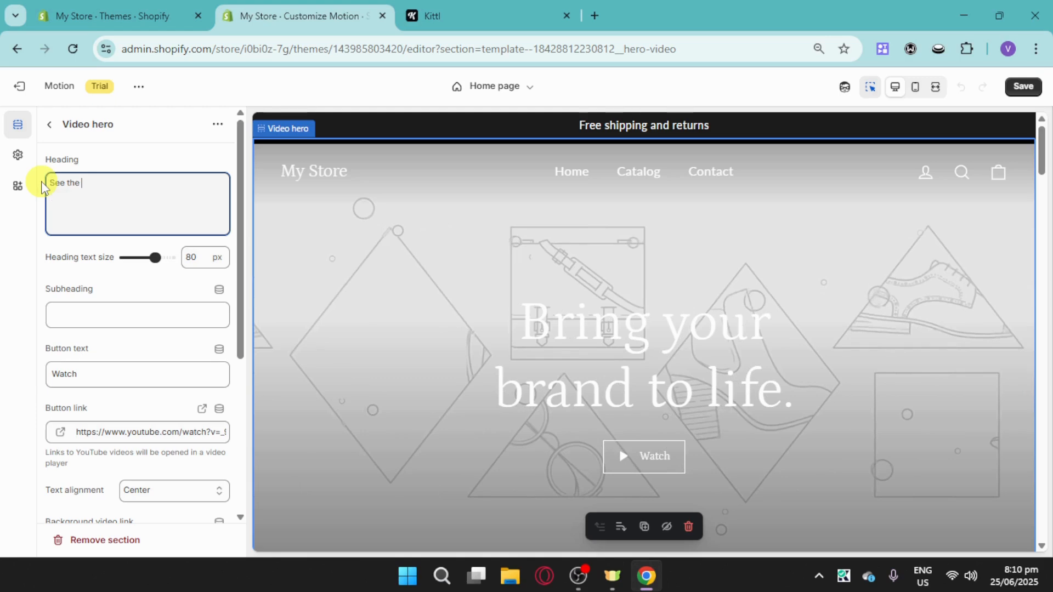
pyautogui.write('Real You')
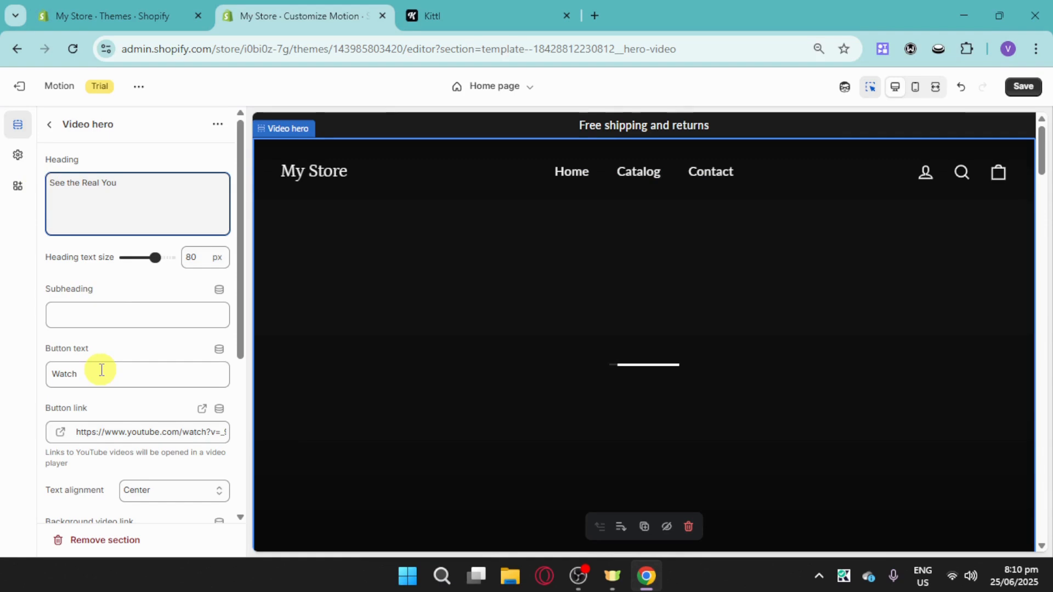
pyautogui.scroll(-3, 489, 445)
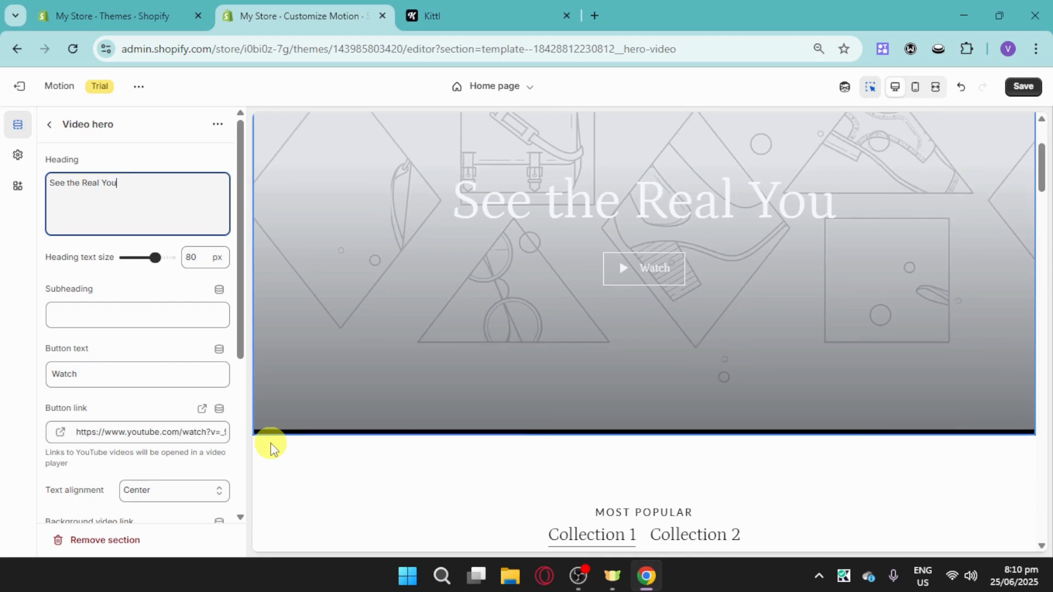
# - Copy the address of the makeupMe Professional Cosmetics promo video on YouTube for the Video hero's background
pyautogui.scroll(-2, 77, 359)
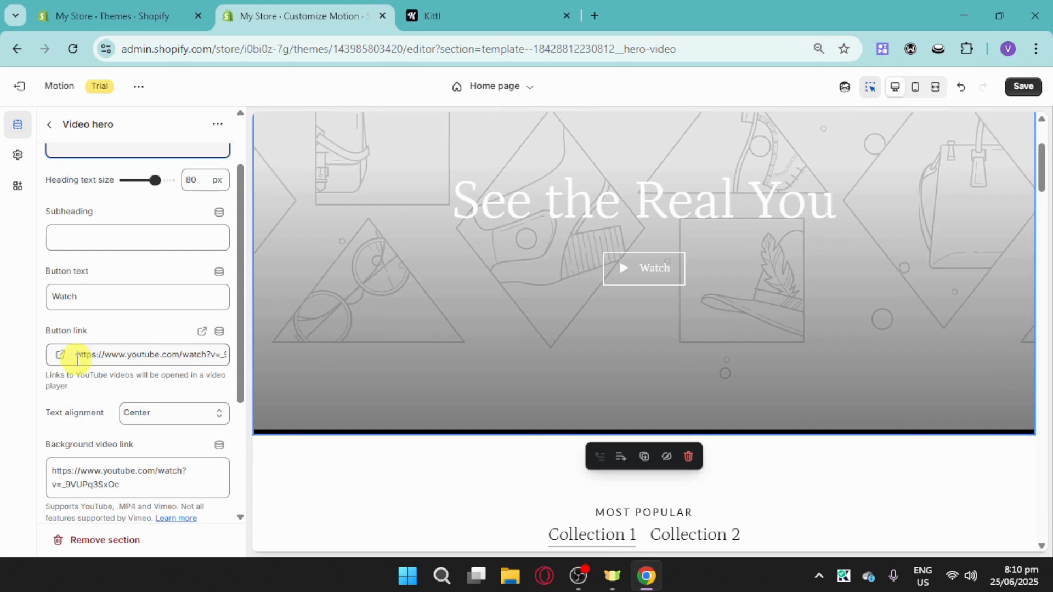
pyautogui.scroll(-4, 76, 359)
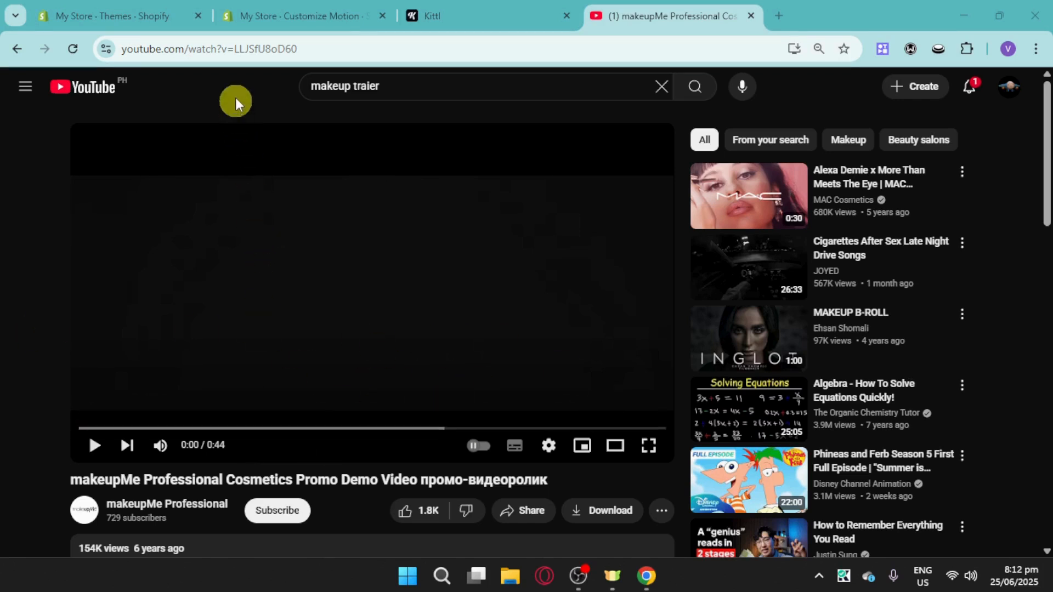
pyautogui.click(262, 50)
pyautogui.hotkey('ctrl', 'c')
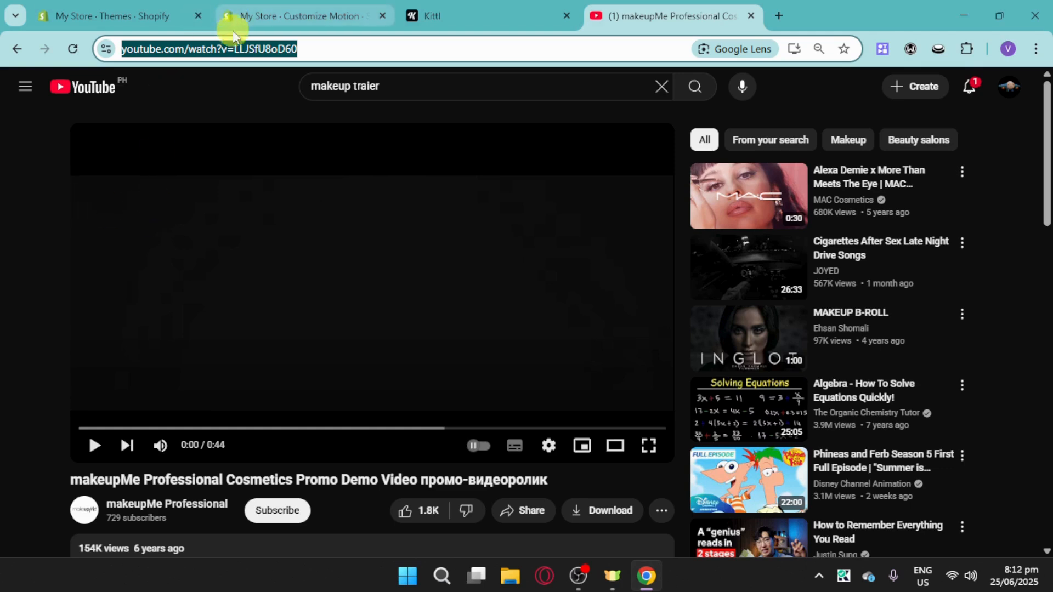
pyautogui.click(275, 18)
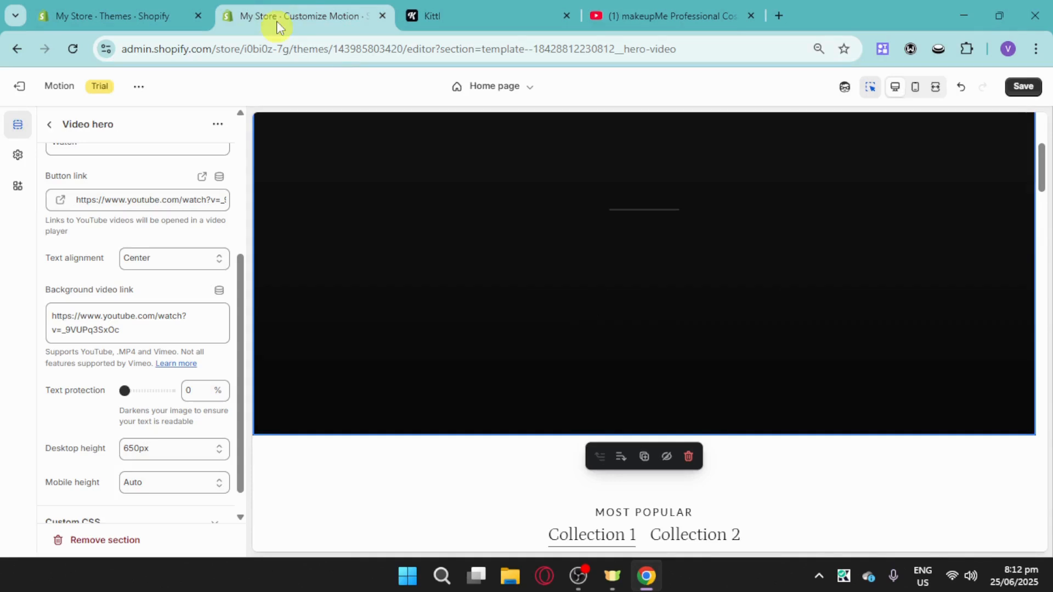
pyautogui.click(127, 330)
pyautogui.hotkey('ctrl', 'a')
pyautogui.press('BackSpace')
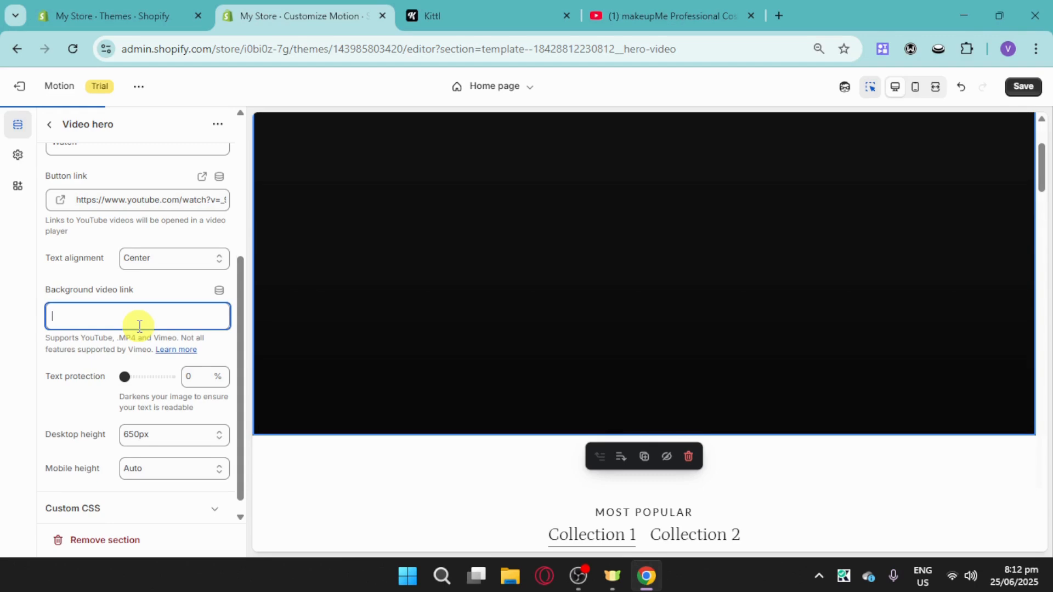
pyautogui.hotkey('ctrl', 'v')
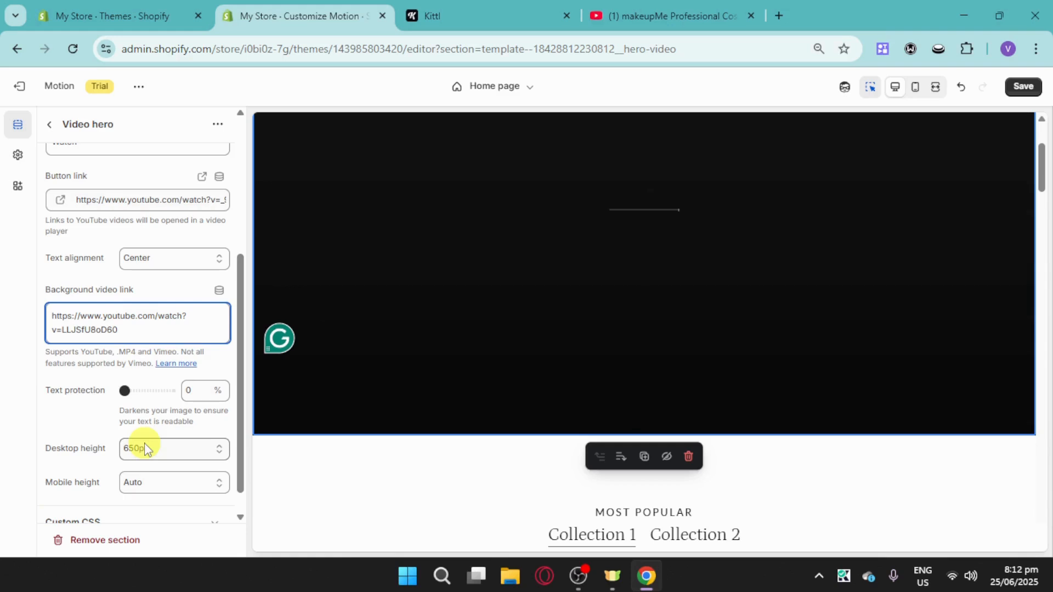
pyautogui.scroll(-1, 147, 449)
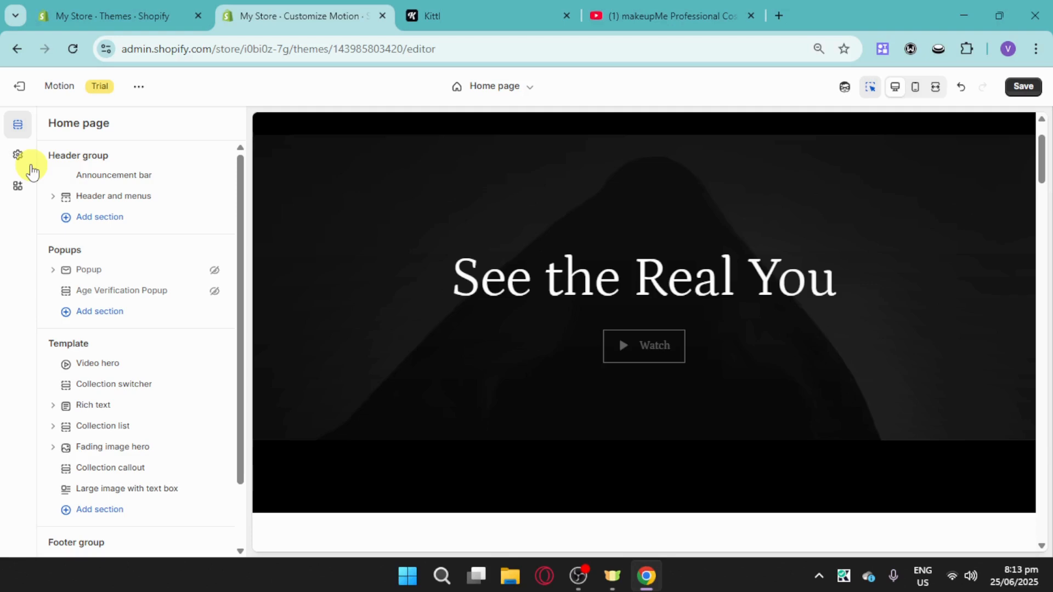
# - In the theme's general color settings, set the background to #FFCBD5 and the cart dot to the recently selected light pink
pyautogui.click(22, 159)
pyautogui.click(211, 160)
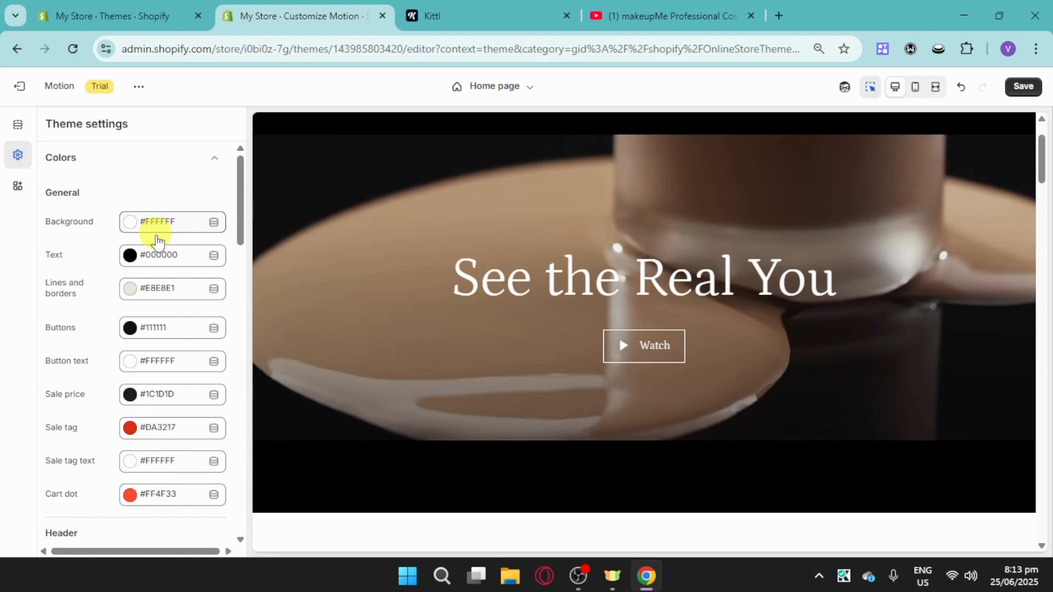
pyautogui.click(134, 230)
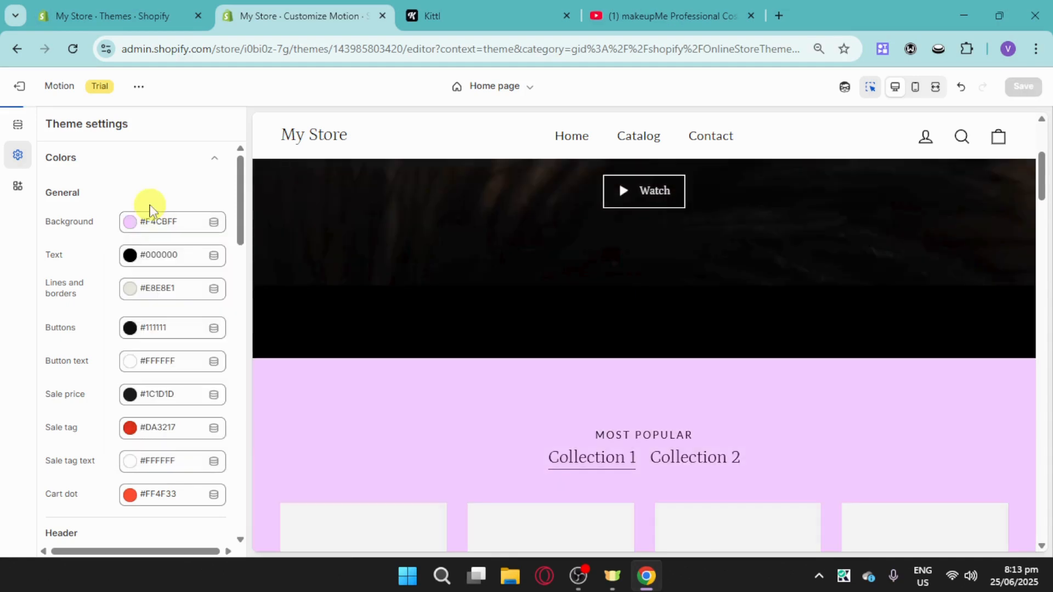
pyautogui.click(133, 225)
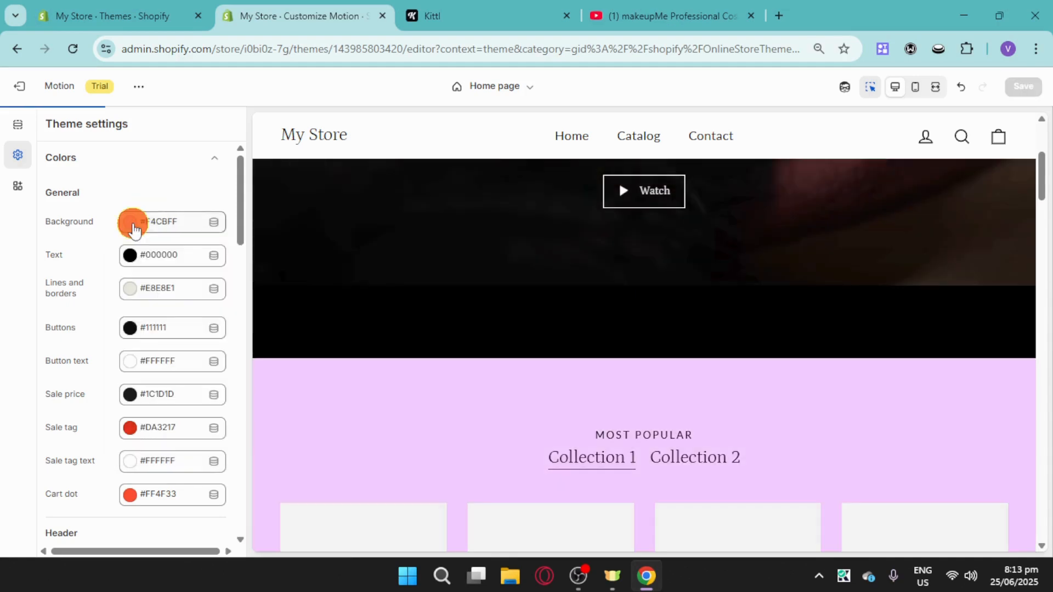
pyautogui.moveTo(251, 337); pyautogui.dragTo(258, 340)
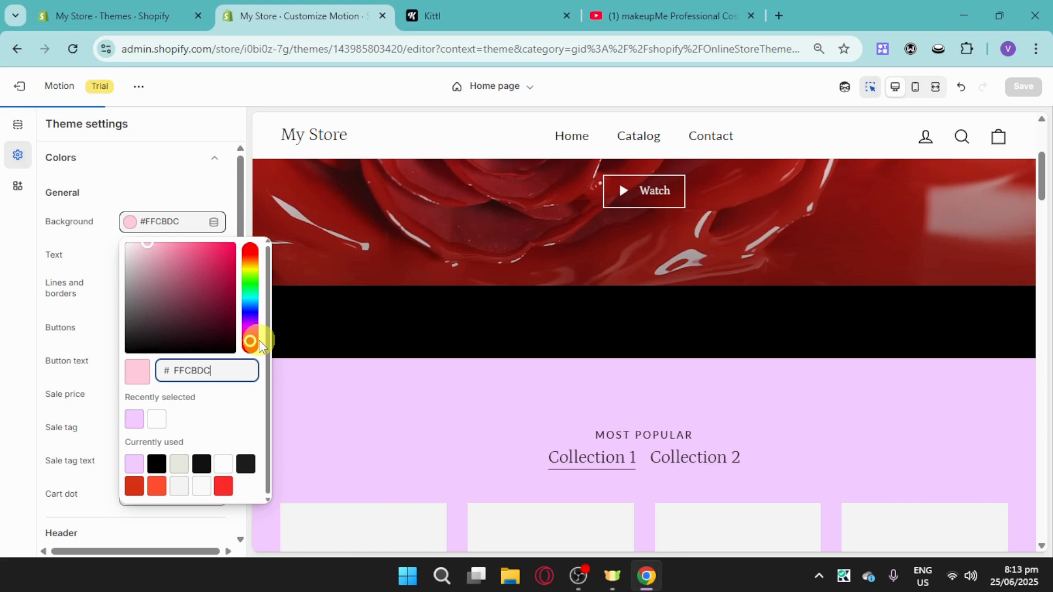
pyautogui.click(482, 429)
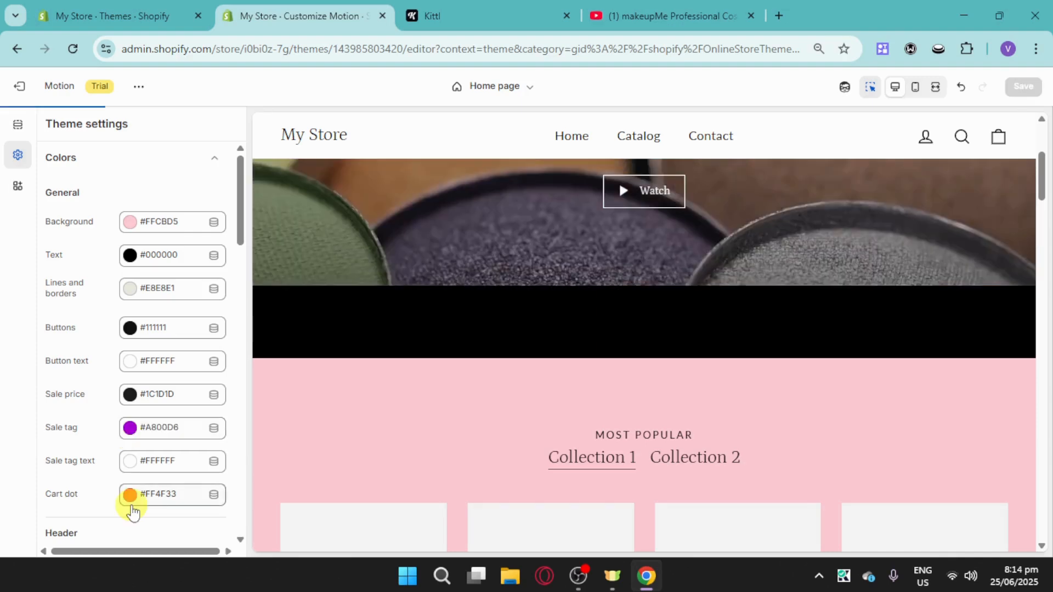
pyautogui.click(132, 507)
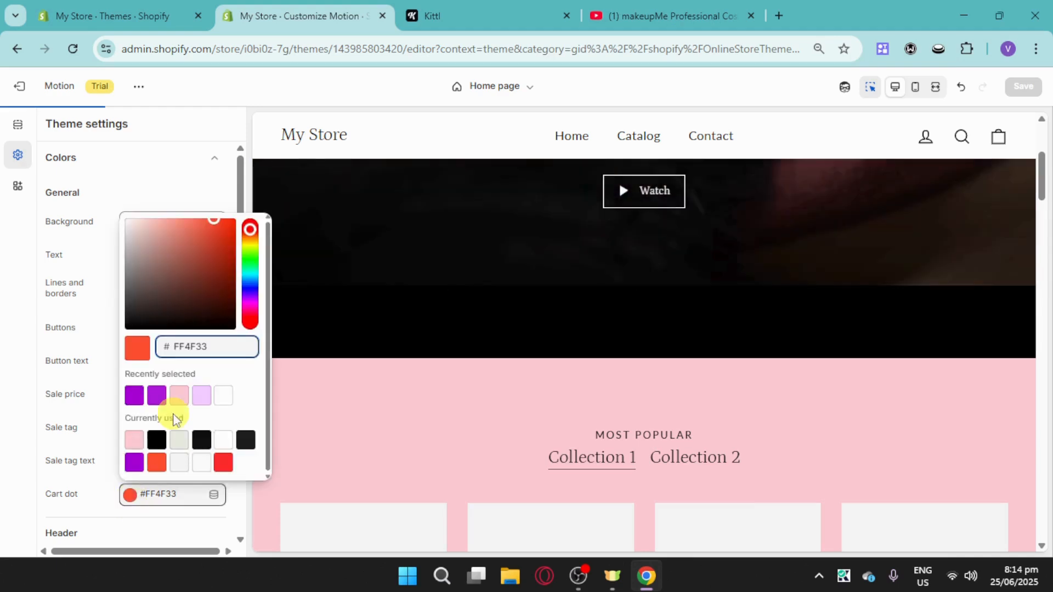
pyautogui.click(178, 397)
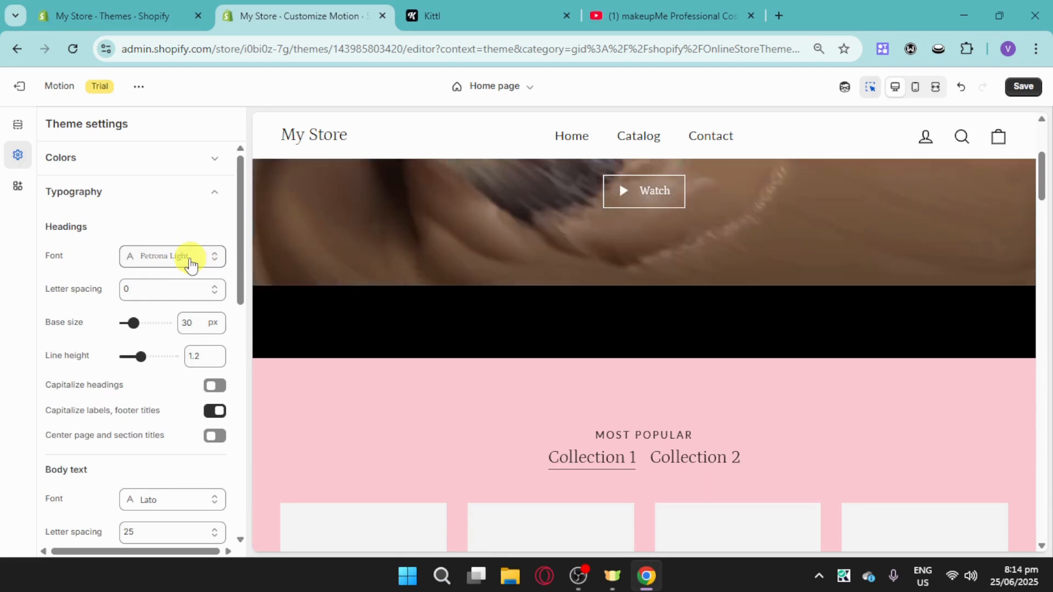
# - Set the theme's heading font to Archivo Narrow Regular and review the animation settings
pyautogui.click(190, 264)
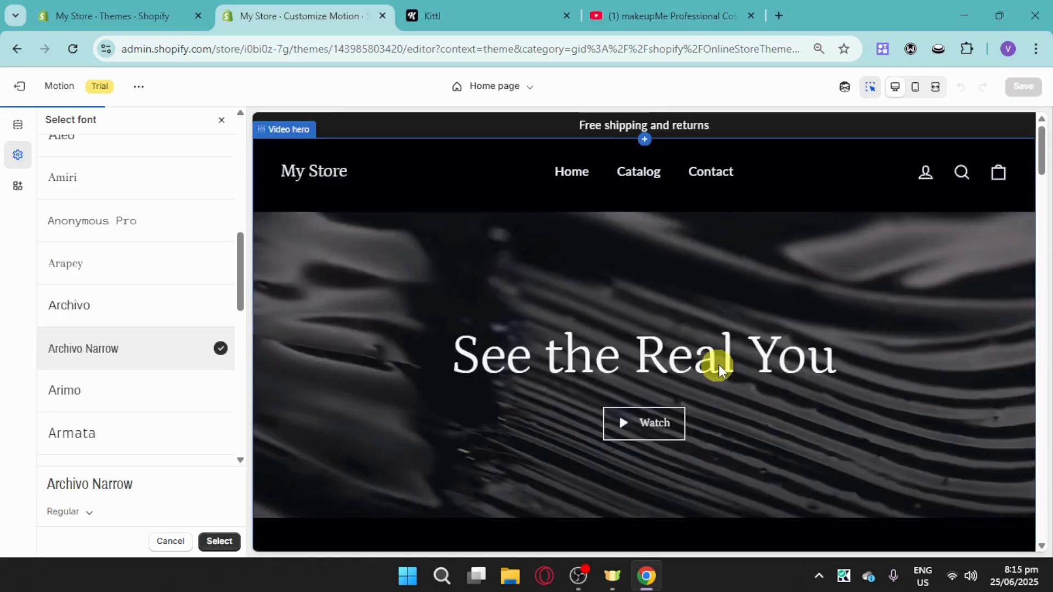
pyautogui.click(222, 541)
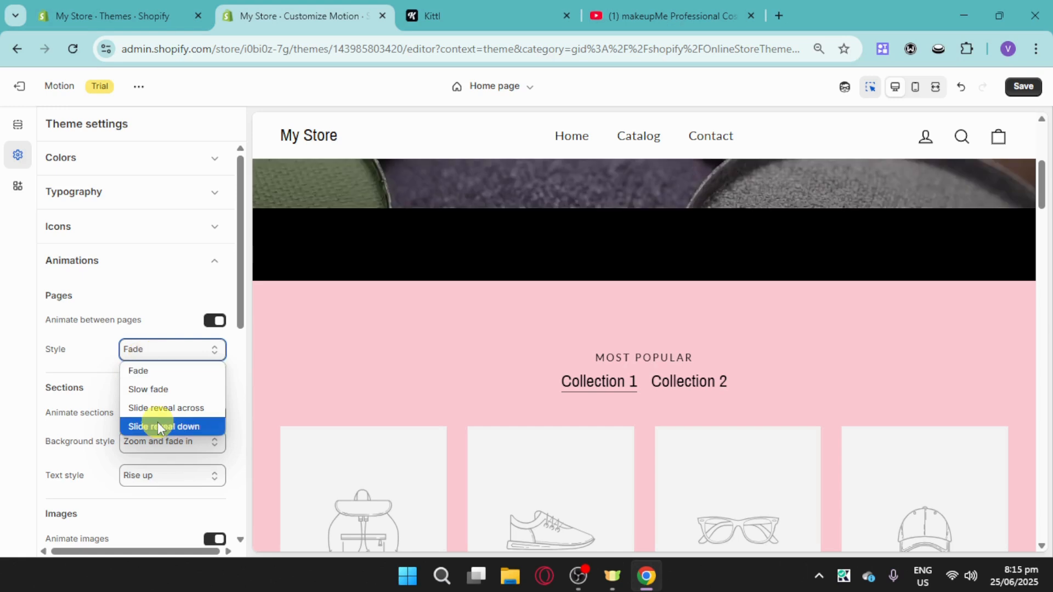
pyautogui.scroll(-4, 439, 405)
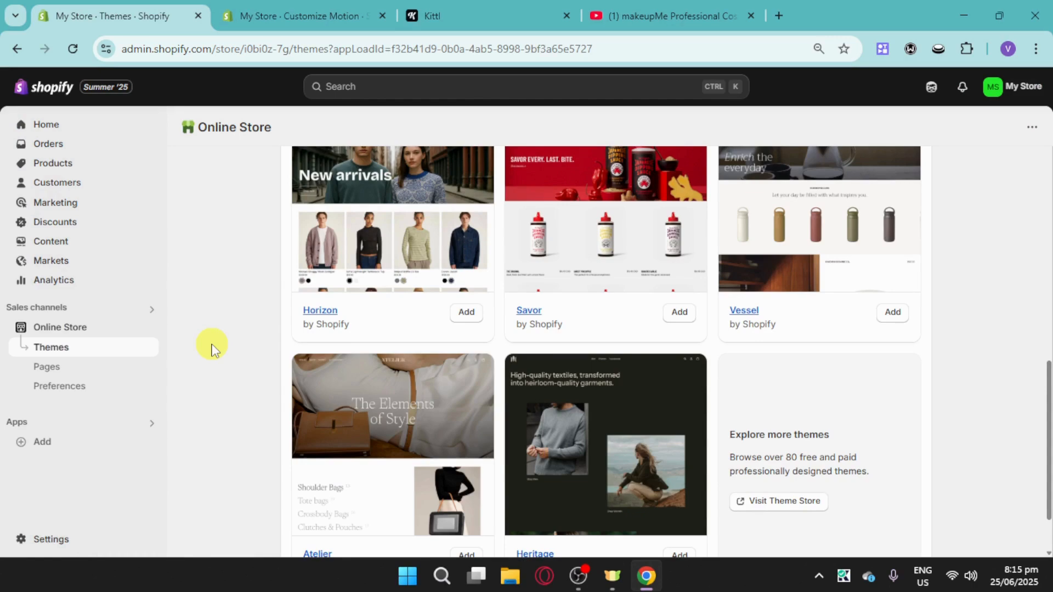
# - Look through the recommended Shopify apps and install Zopi: Ali & US Dropshipping
pyautogui.click(43, 442)
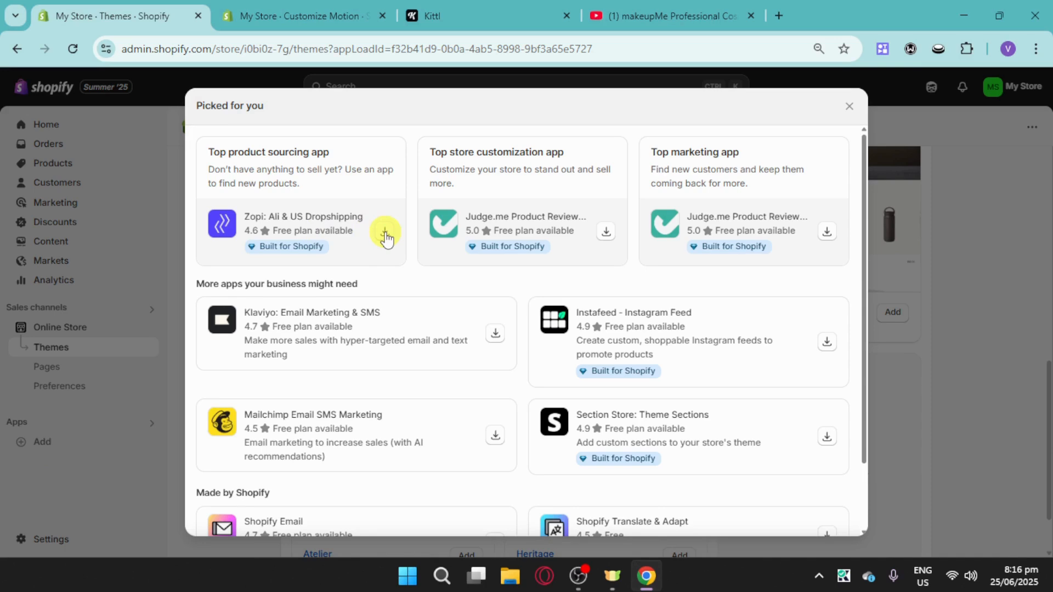
pyautogui.scroll(-2, 435, 327)
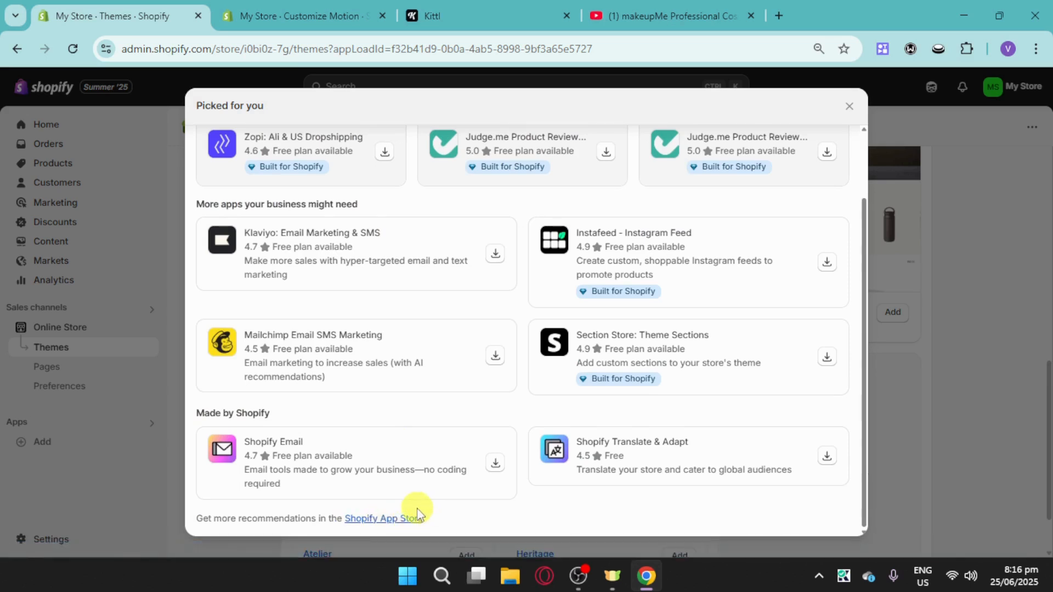
pyautogui.scroll(2, 400, 362)
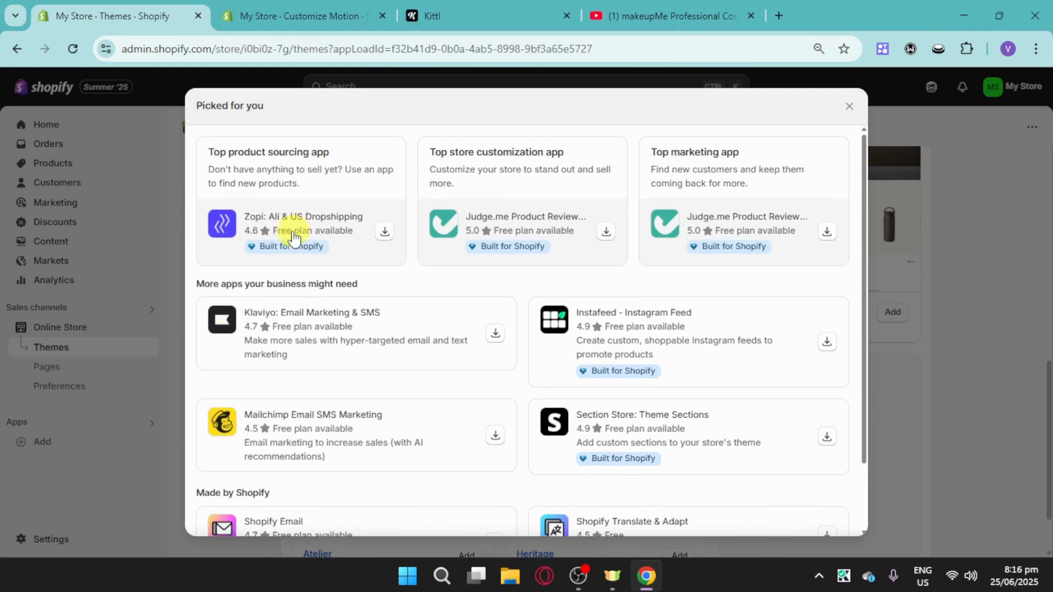
pyautogui.click(383, 234)
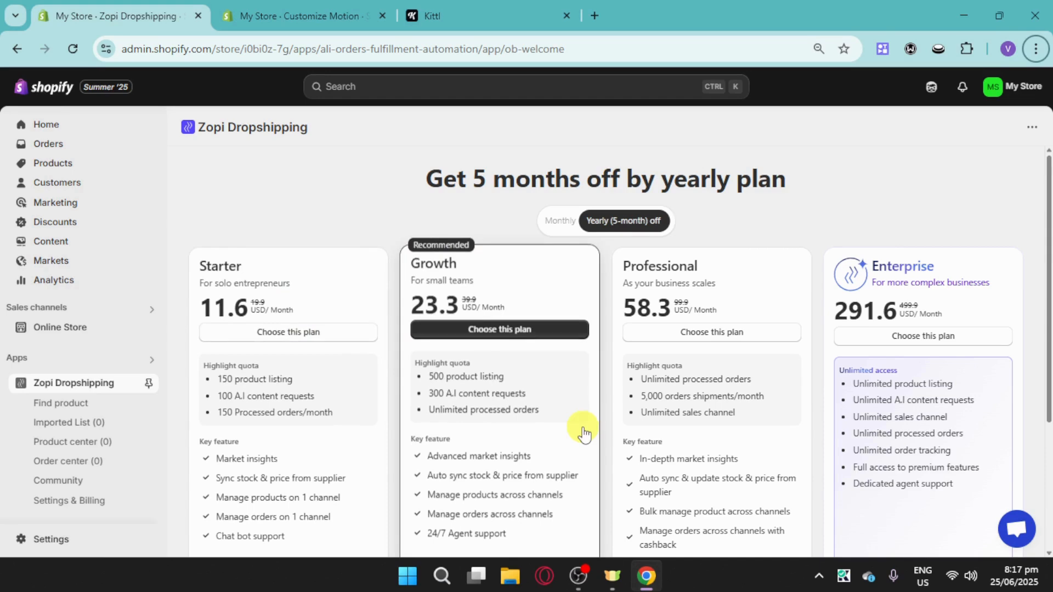
# - Review the Zopi plans and the suggested starter products, and postpone adding premium products
pyautogui.scroll(-3, 580, 431)
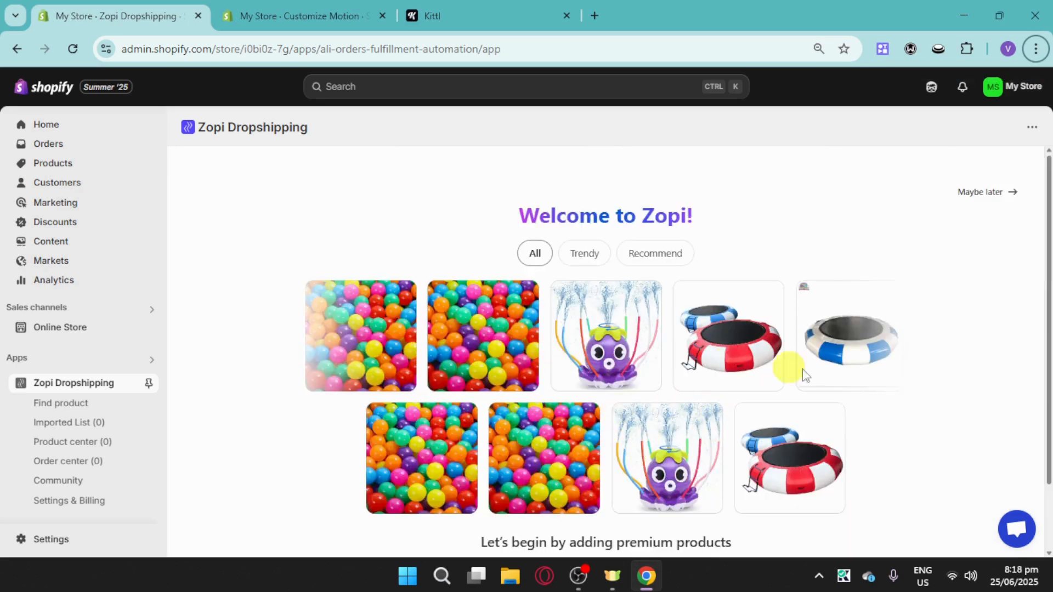
pyautogui.scroll(-1, 702, 357)
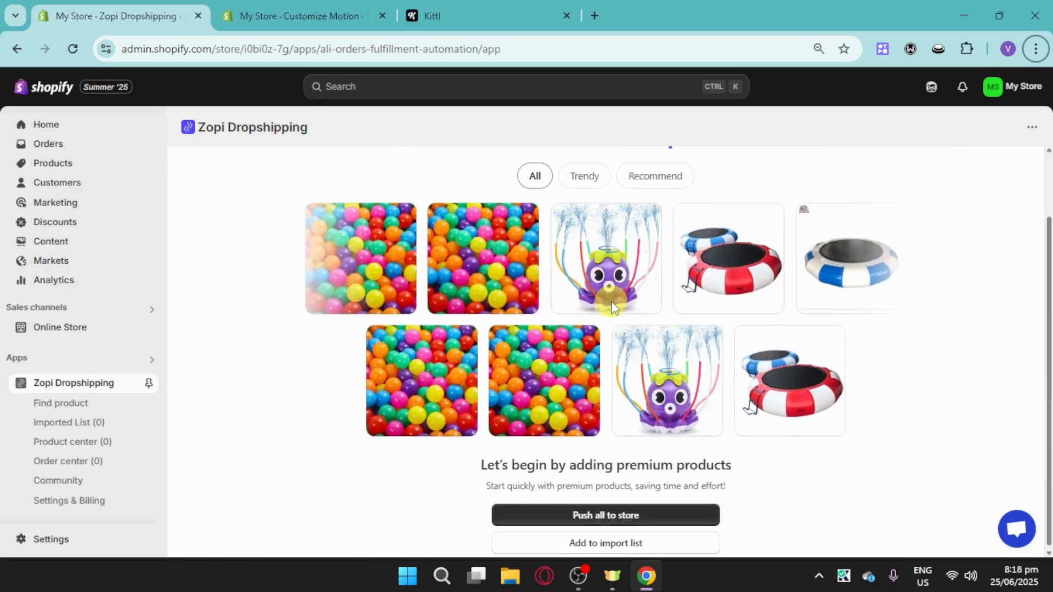
pyautogui.scroll(1, 691, 472)
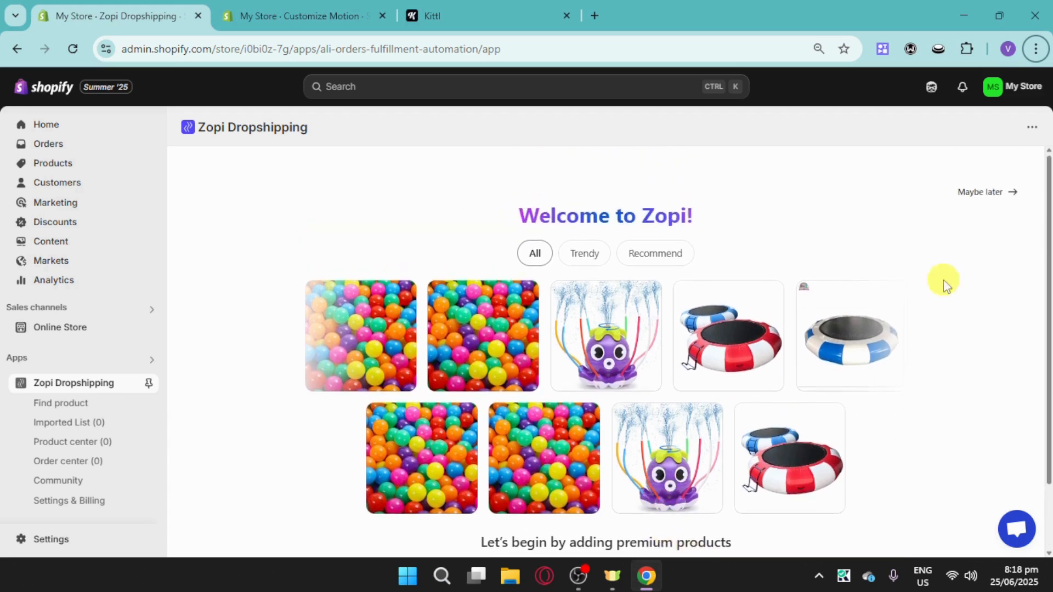
pyautogui.click(979, 202)
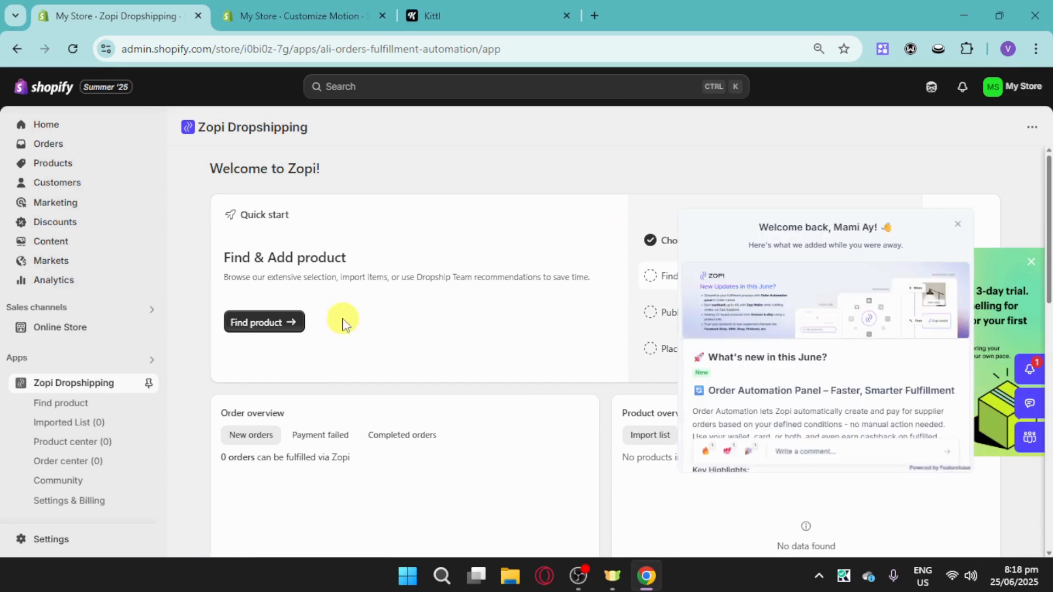
# - Open Zopi's product finder, dismiss the Shopify trial advert and search for lipstick
pyautogui.click(260, 324)
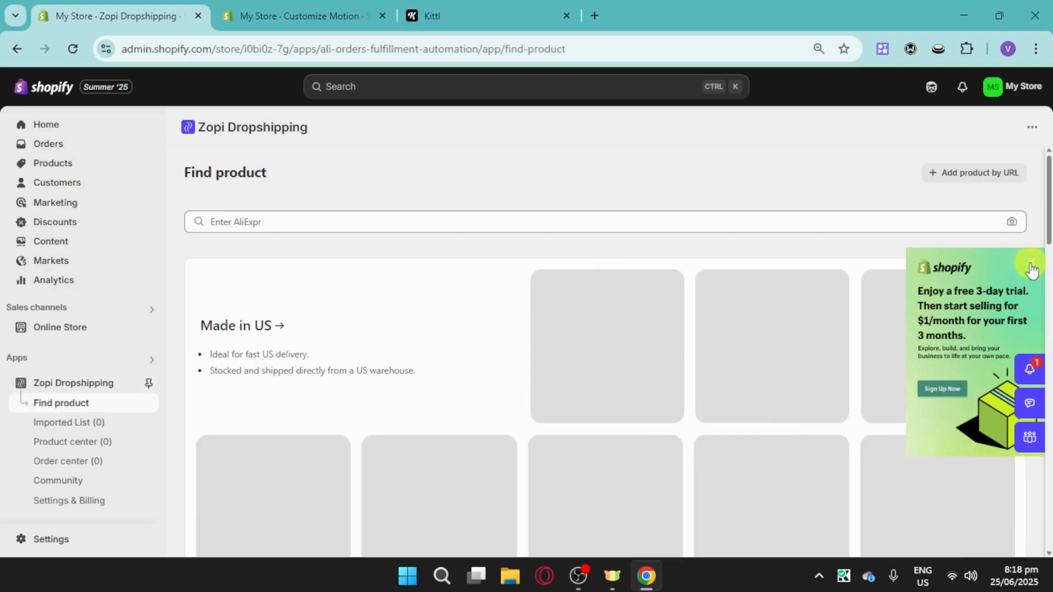
pyautogui.click(1031, 269)
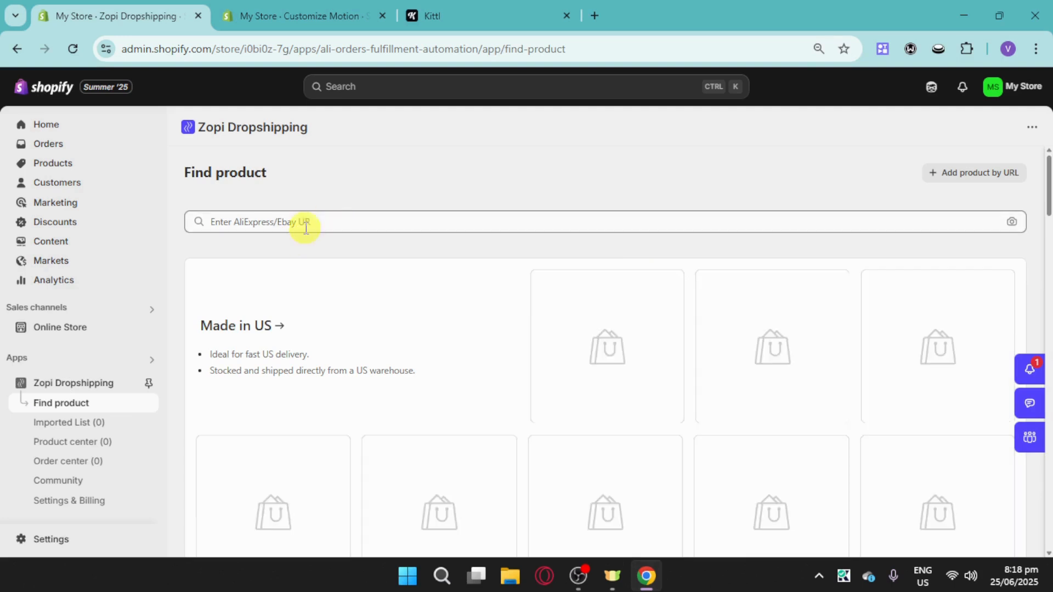
pyautogui.click(311, 221)
pyautogui.write('https://vi.aliexpress.com/item/1005005941535516.html')
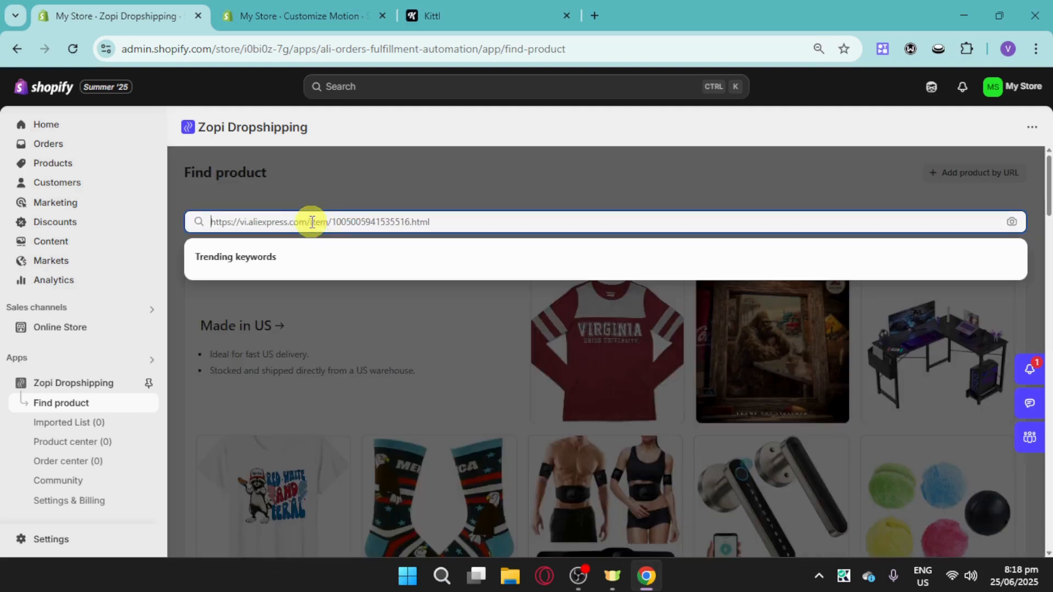
pyautogui.write('lipstick')
pyautogui.press('Return')
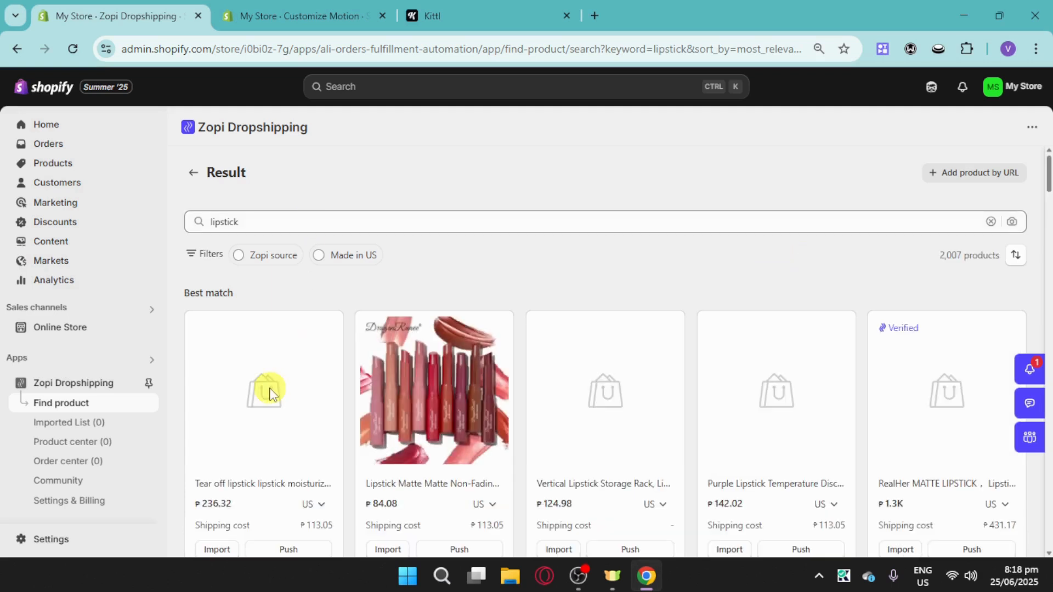
# - Import the RealHer matte lipstick, the non-fading matte lipstick, the vertical lipstick storage rack and the desktop rotating makeup brush storage
pyautogui.scroll(-1, 384, 373)
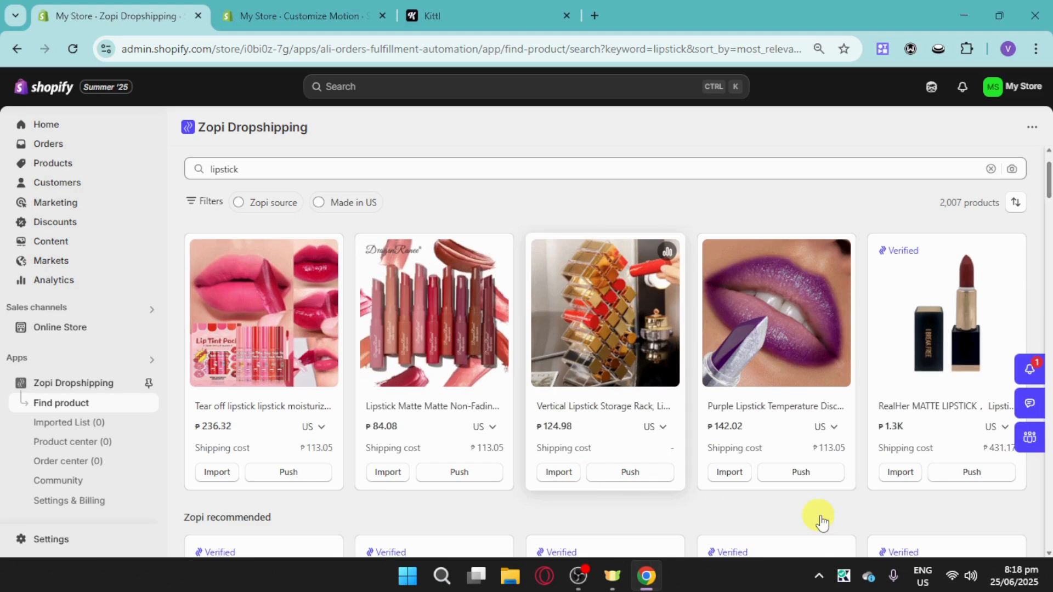
pyautogui.click(904, 480)
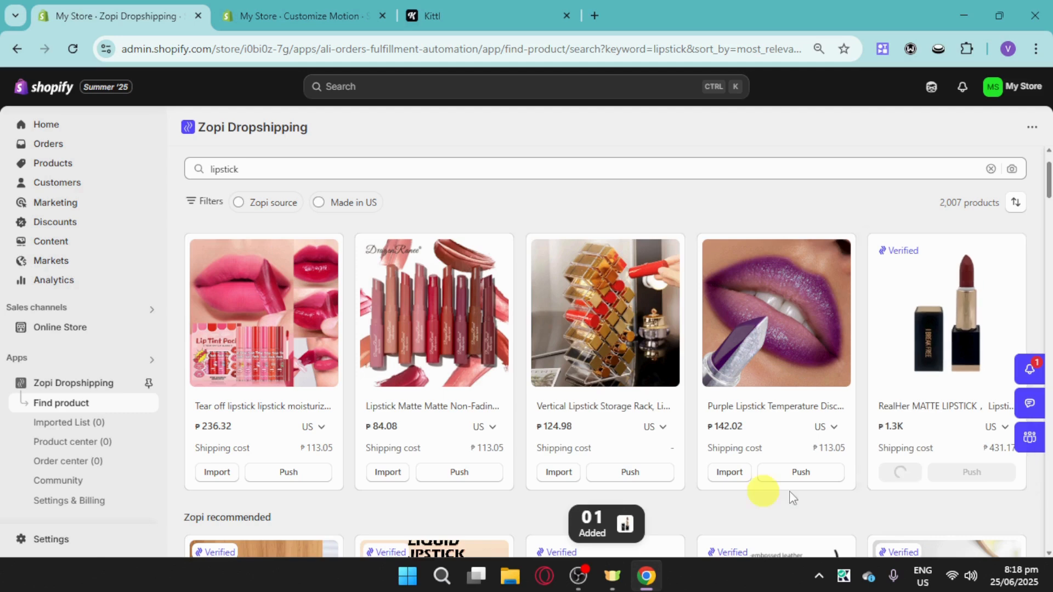
pyautogui.click(565, 478)
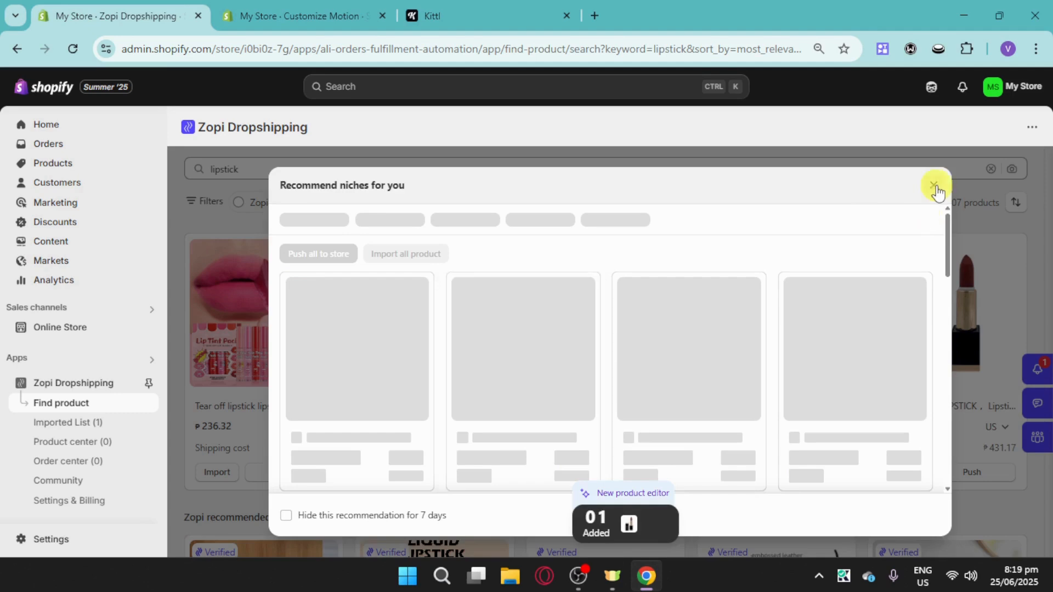
pyautogui.click(935, 187)
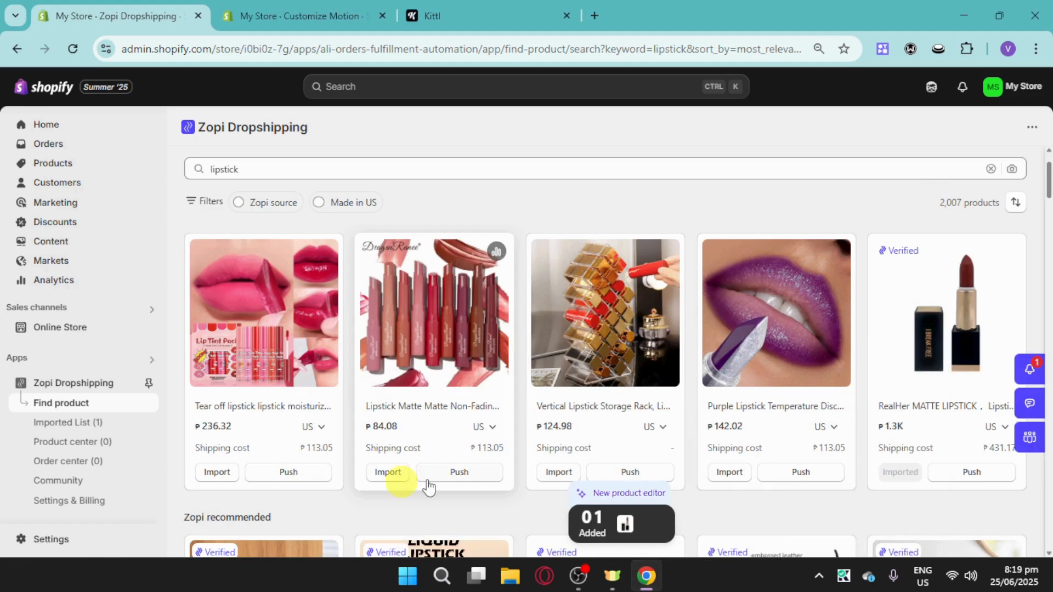
pyautogui.click(382, 483)
pyautogui.click(559, 475)
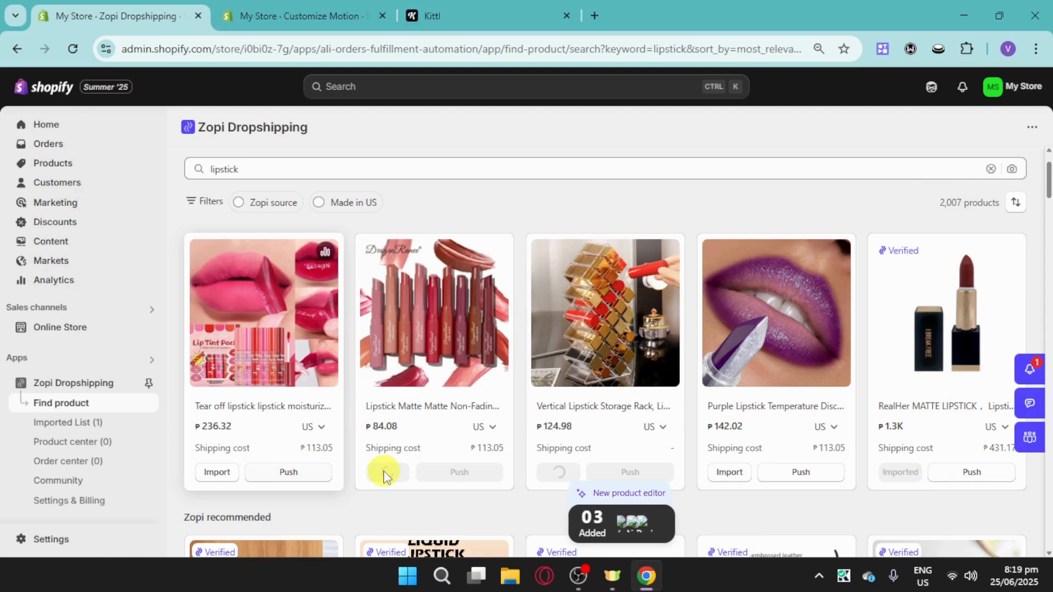
pyautogui.scroll(-3, 408, 476)
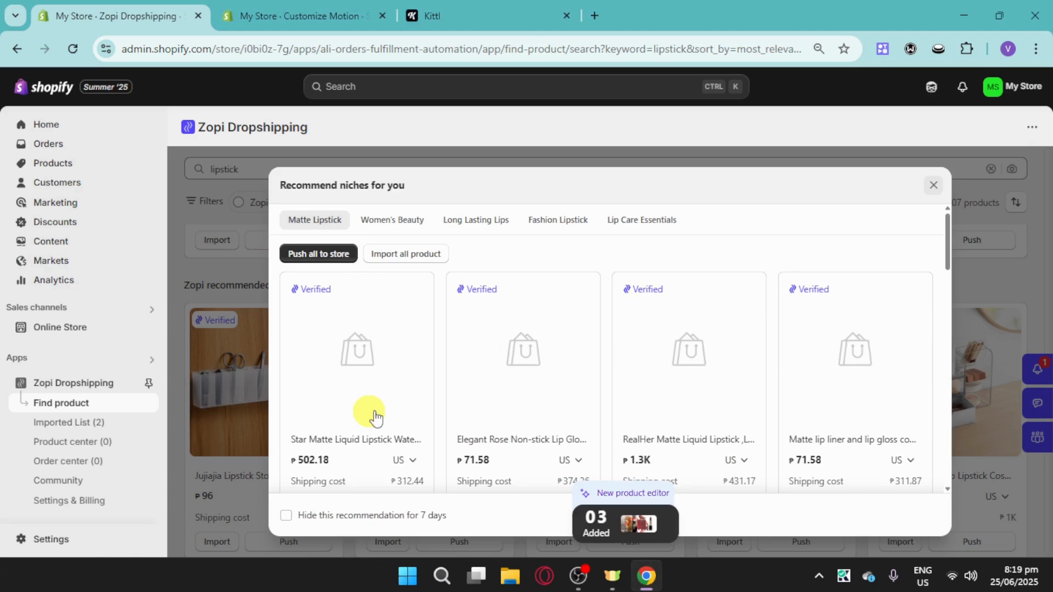
pyautogui.scroll(-2, 487, 368)
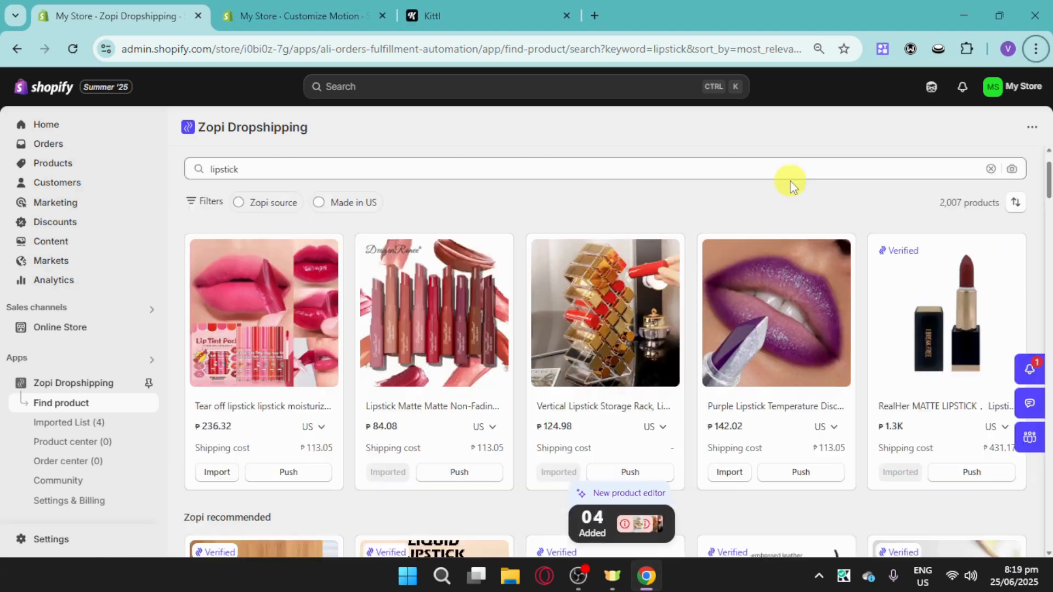
# - Open Zopi's Imported List, select all the products and dismiss the new import list introduction
pyautogui.press('alt')
pyautogui.click(84, 425)
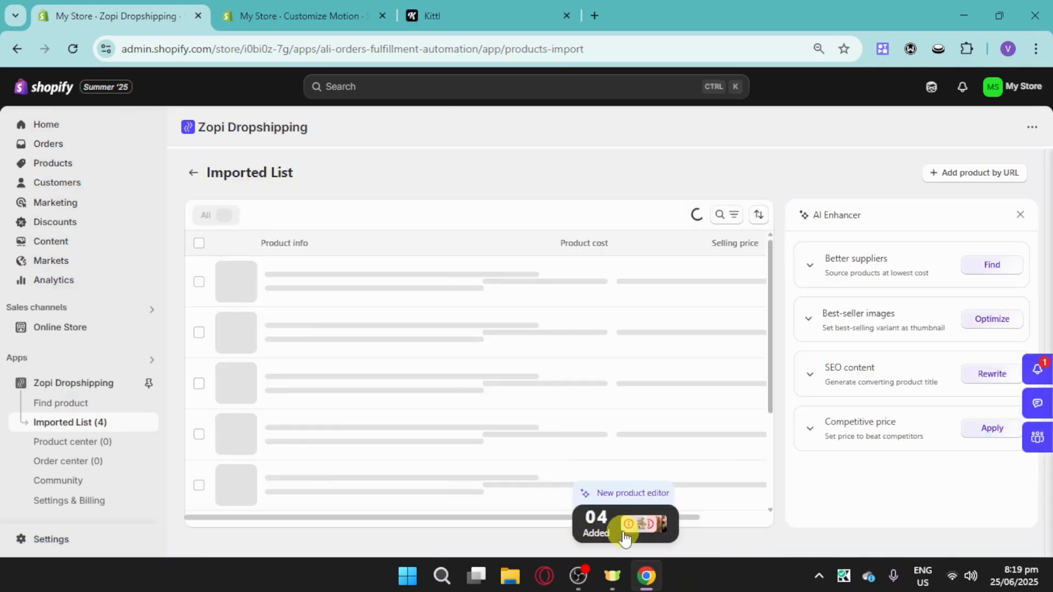
pyautogui.click(199, 243)
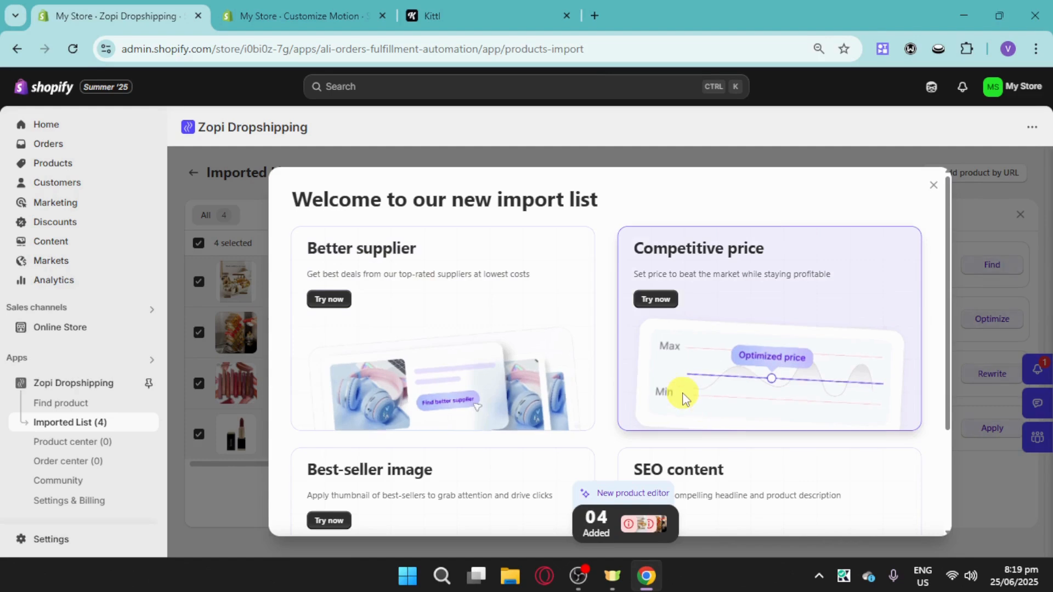
pyautogui.scroll(-3, 489, 418)
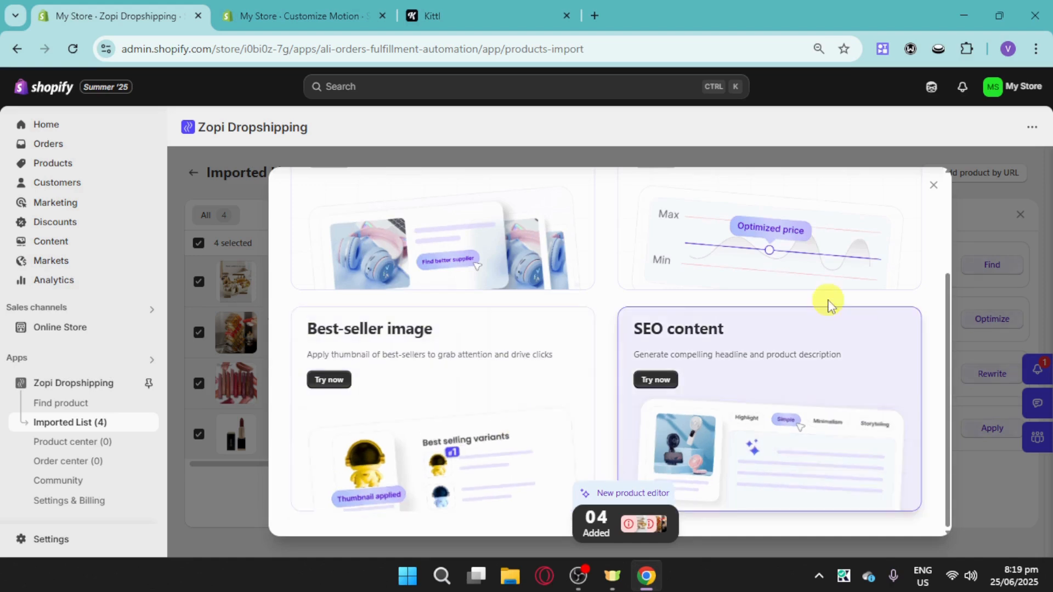
pyautogui.click(933, 185)
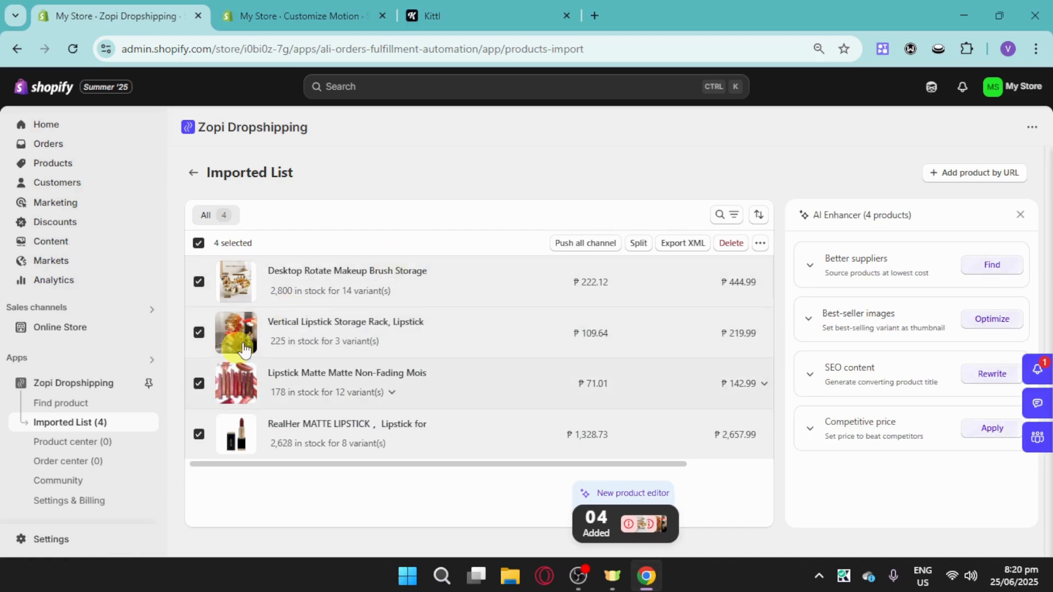
# - Push the selected imported products to the store using the all-channel push
pyautogui.click(602, 244)
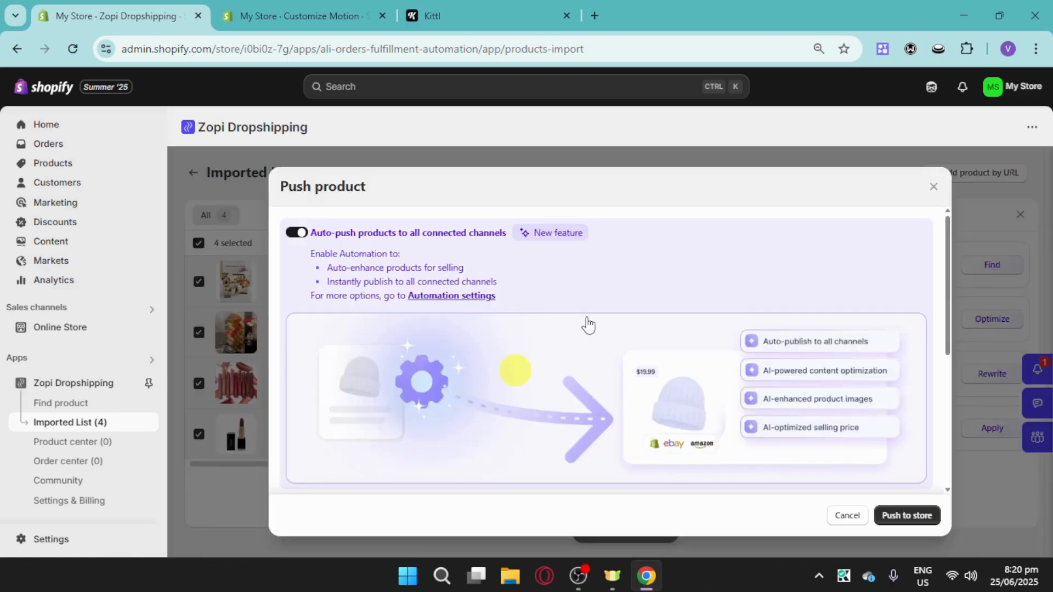
pyautogui.scroll(-3, 787, 469)
pyautogui.scroll(-2, 786, 469)
pyautogui.click(920, 526)
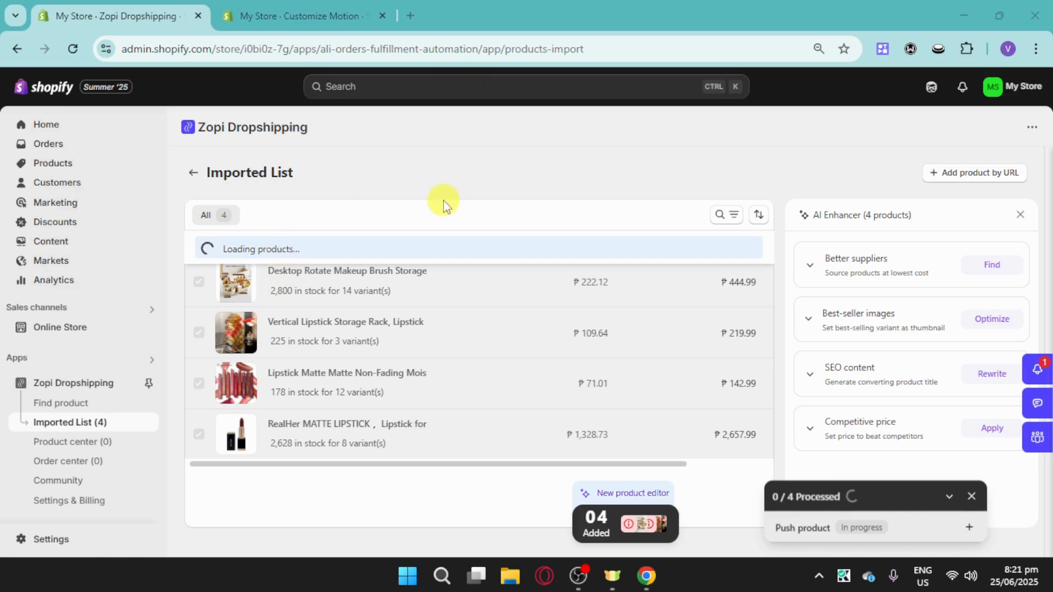
# - Open namecheap.com in a new browser tab and search for the domain name seeubeauty
pyautogui.click(409, 17)
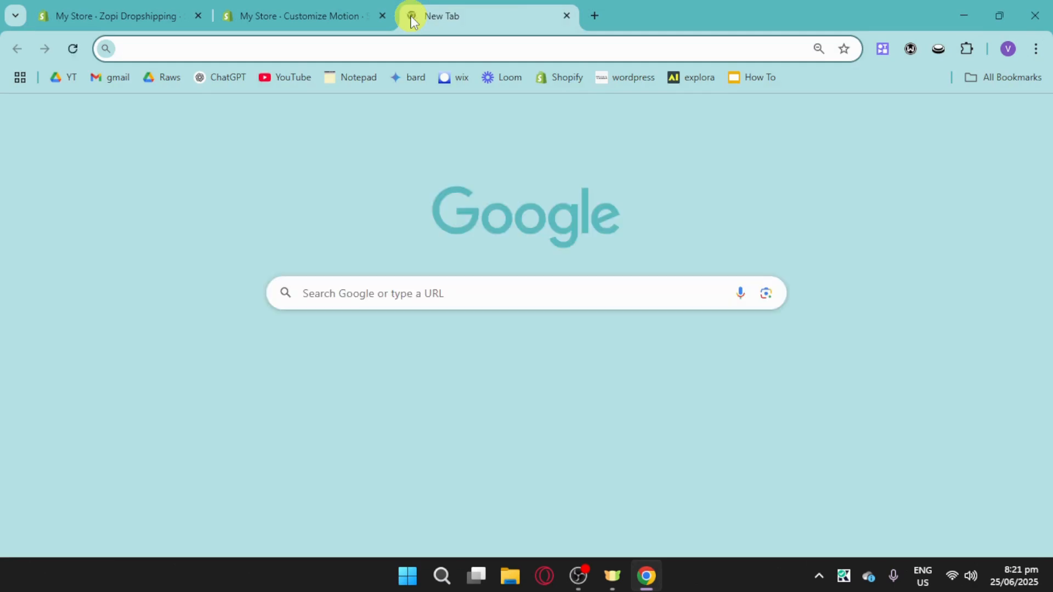
pyautogui.write('namecheap.com')
pyautogui.press('Return')
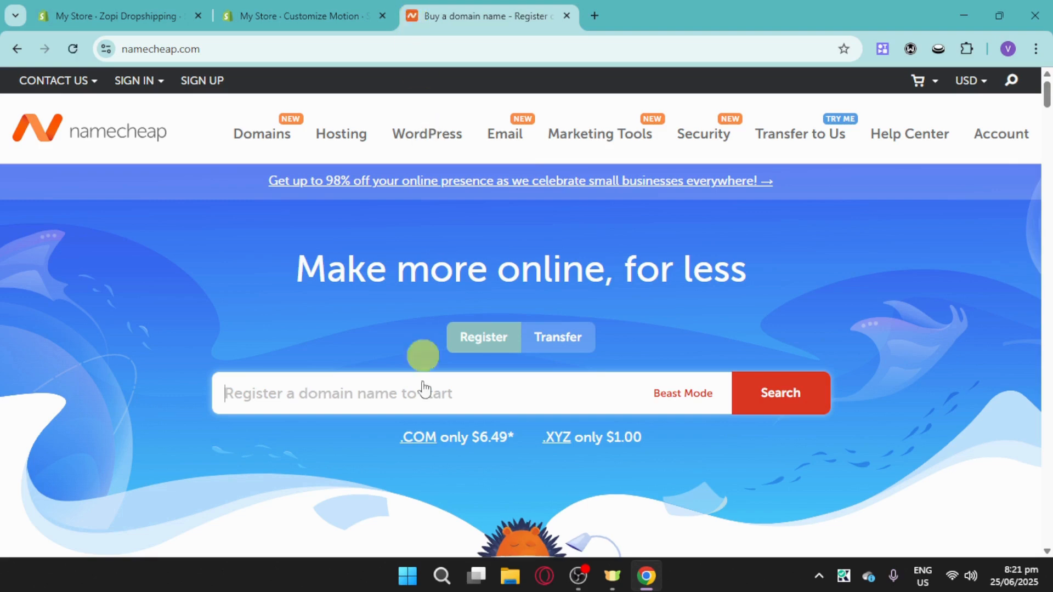
pyautogui.click(383, 391)
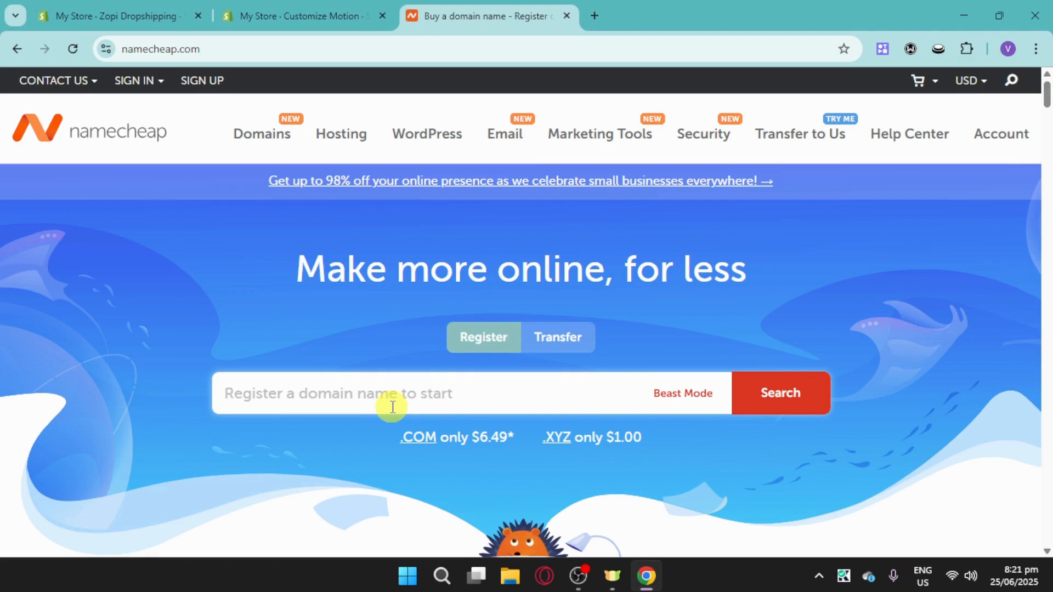
pyautogui.write('seeubeauty')
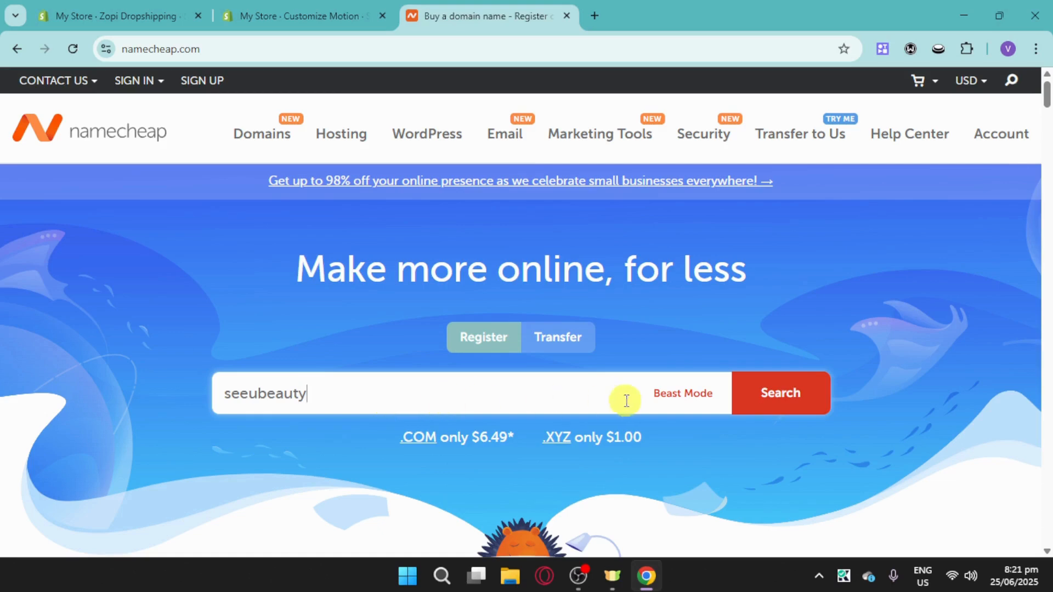
pyautogui.click(764, 403)
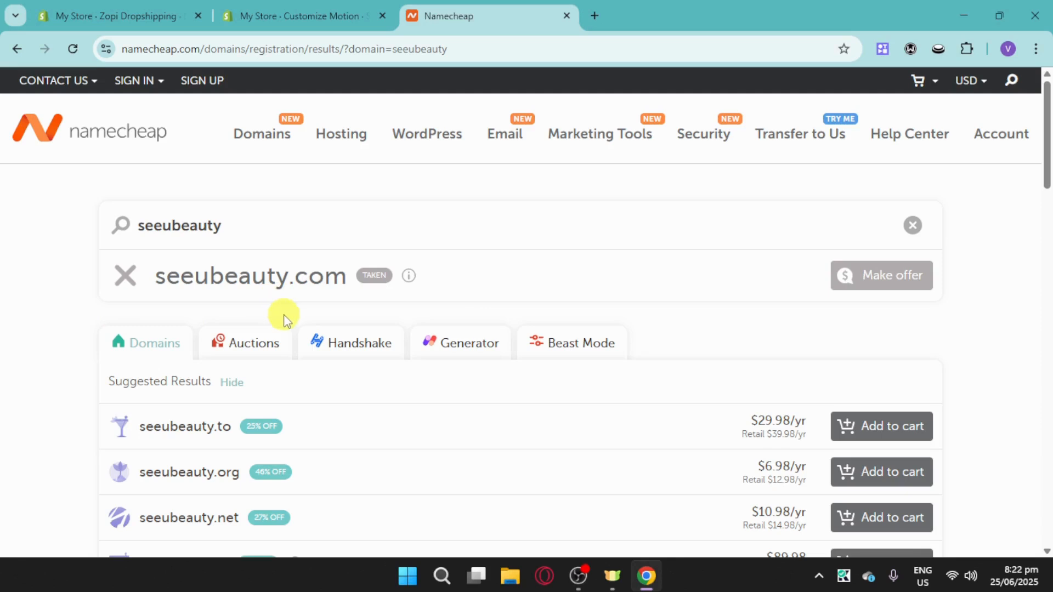
# - Compare the available seeubeauty domain extensions and add seeubeauty.xyz to the cart
pyautogui.scroll(-3, 377, 393)
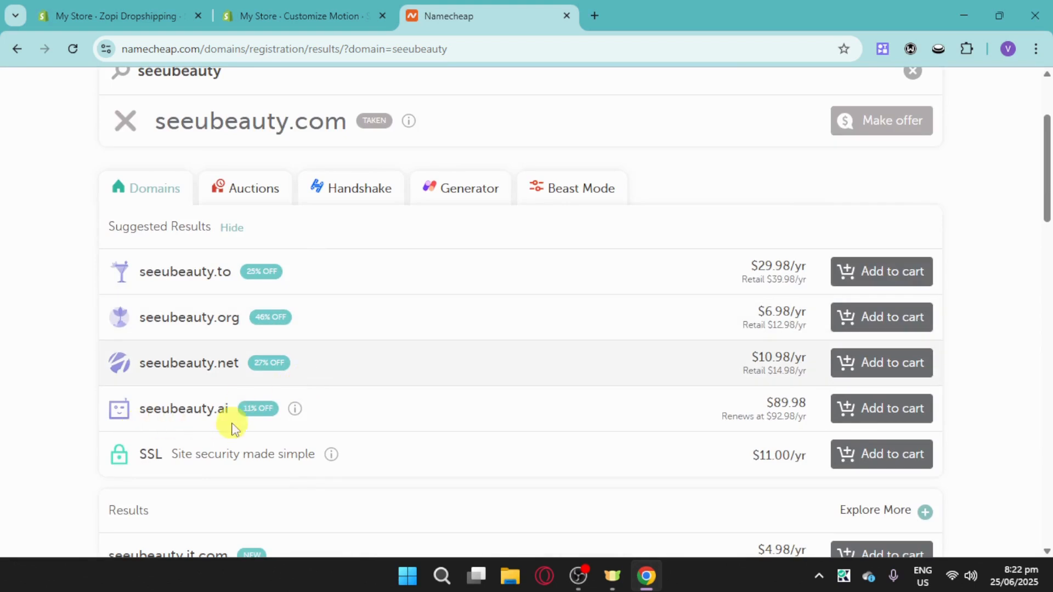
pyautogui.scroll(-4, 361, 417)
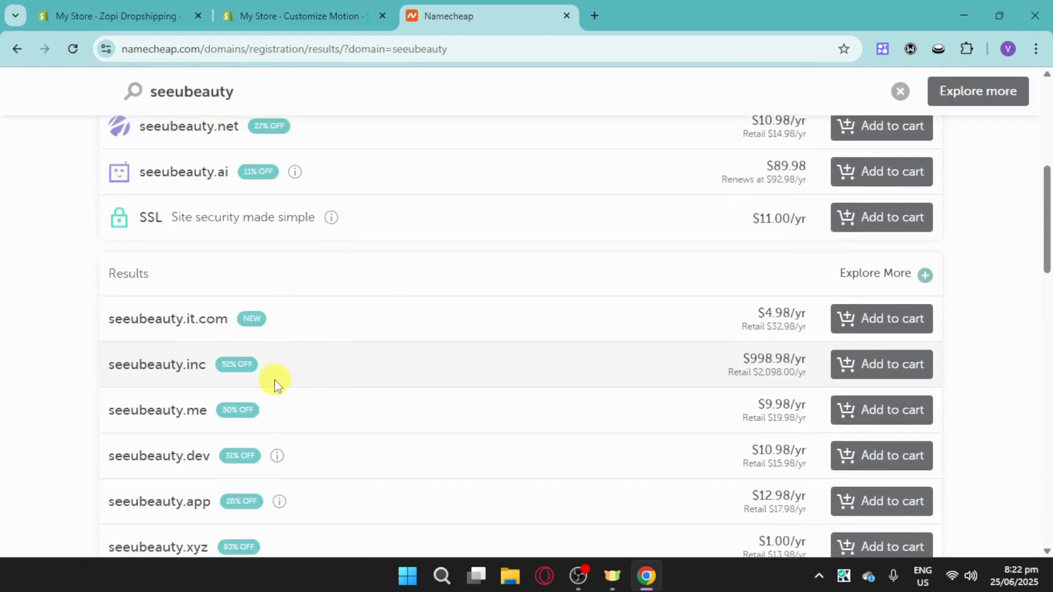
pyautogui.scroll(-3, 387, 428)
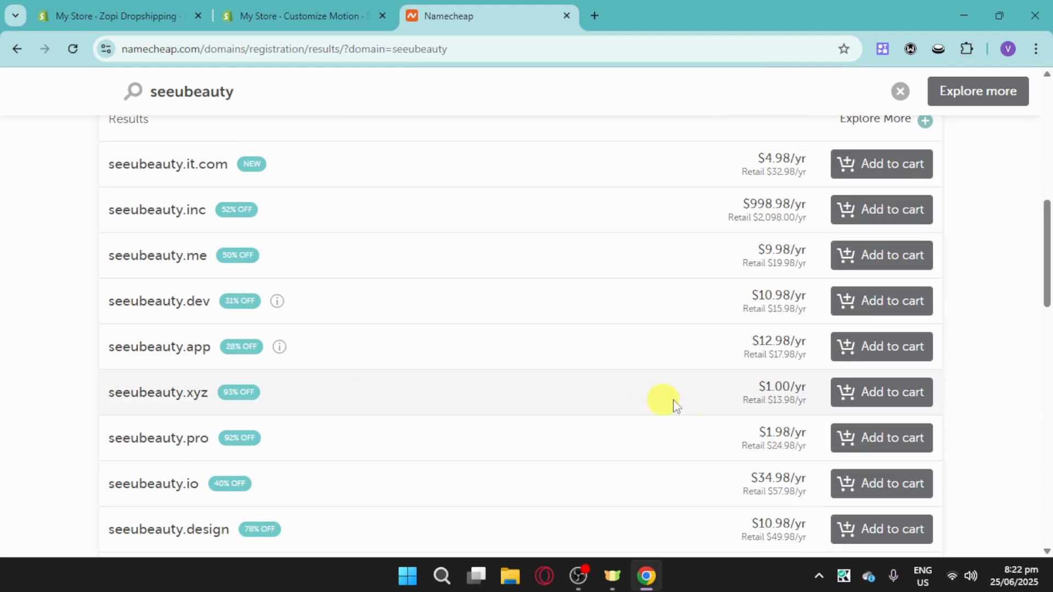
pyautogui.click(897, 405)
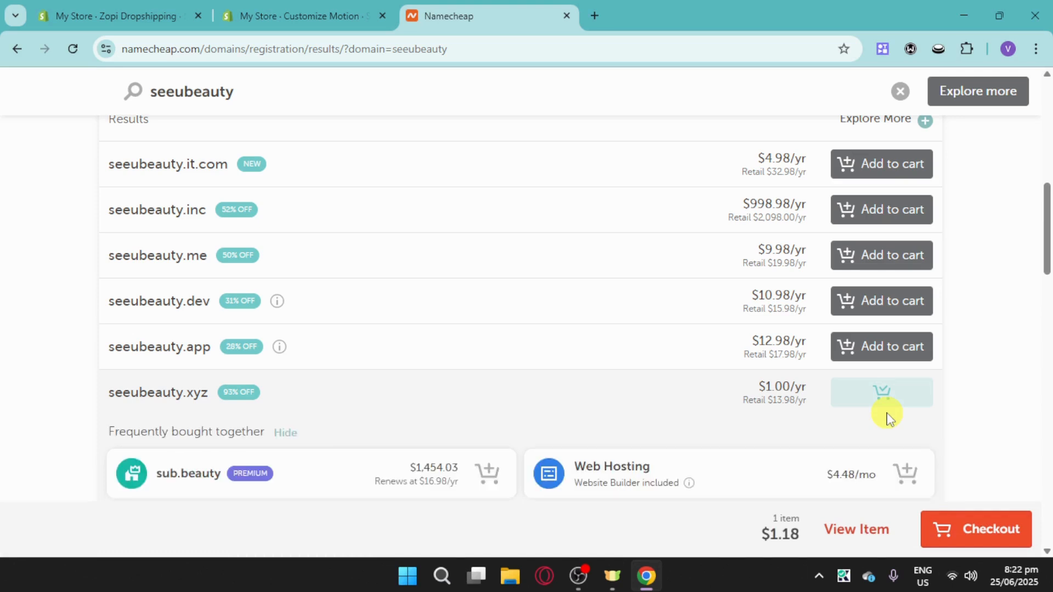
pyautogui.scroll(-1, 874, 412)
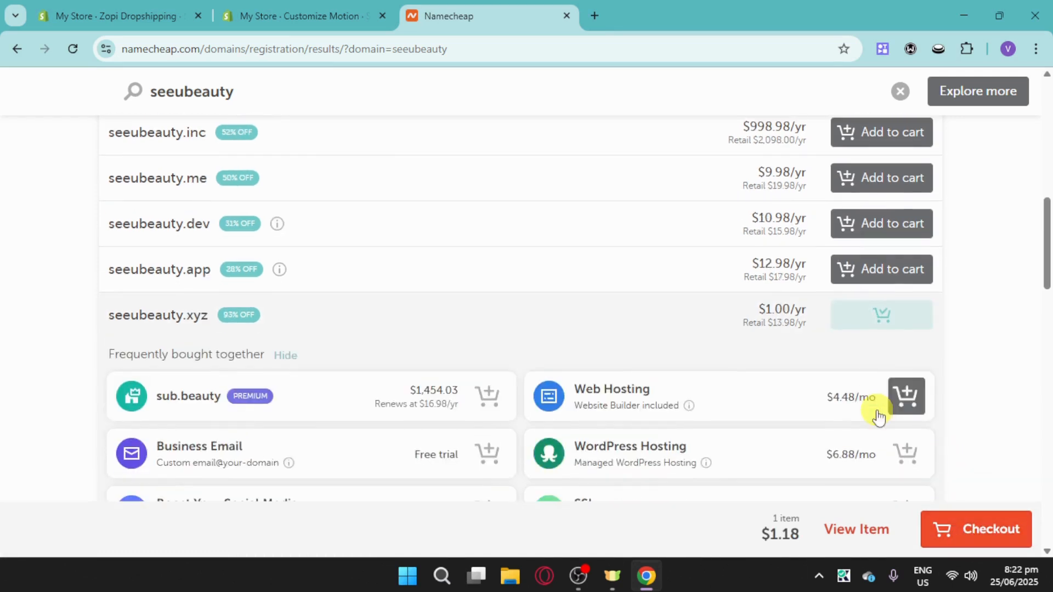
# - Return from Namecheap to the Shopify admin and open the store's domain settings
pyautogui.scroll(-1, 877, 416)
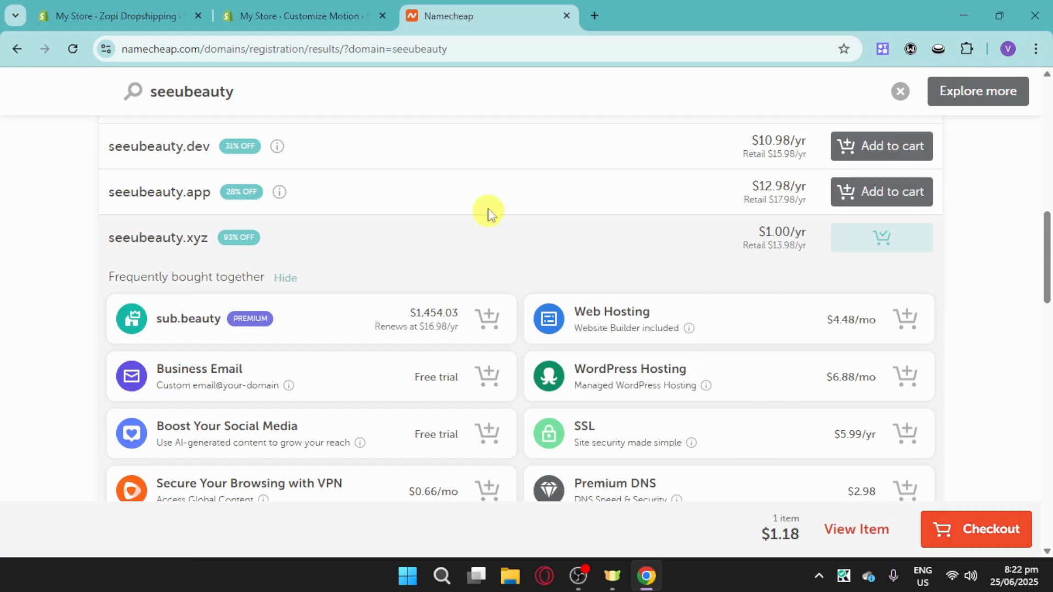
pyautogui.click(119, 9)
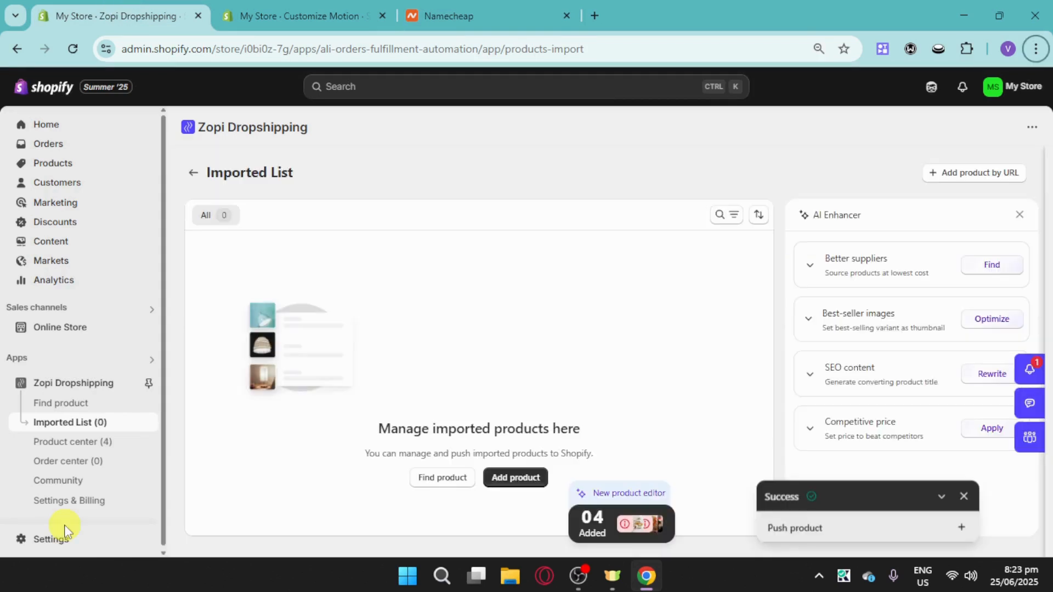
pyautogui.click(61, 541)
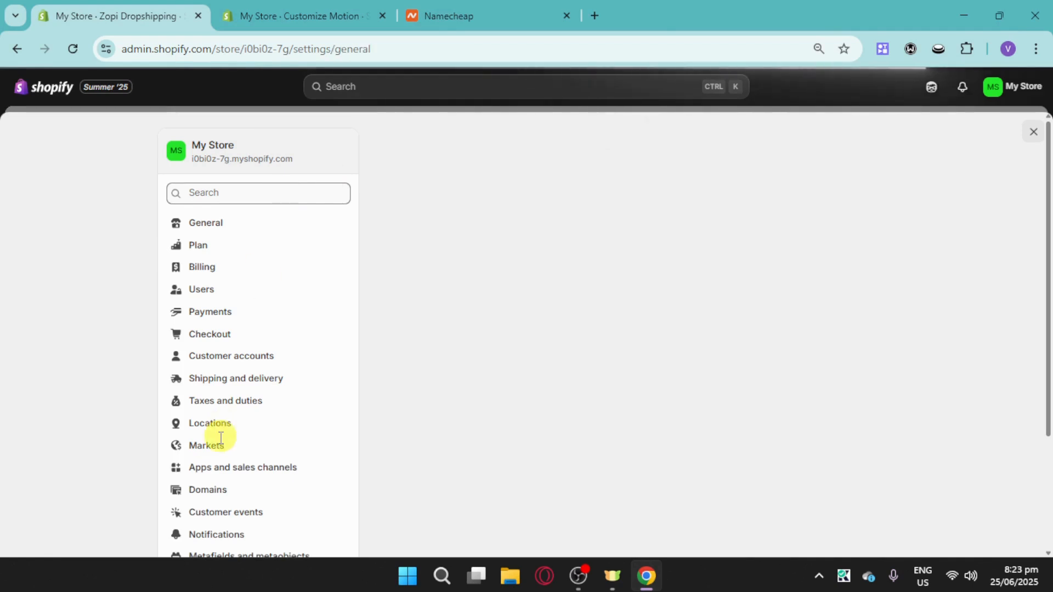
pyautogui.click(217, 491)
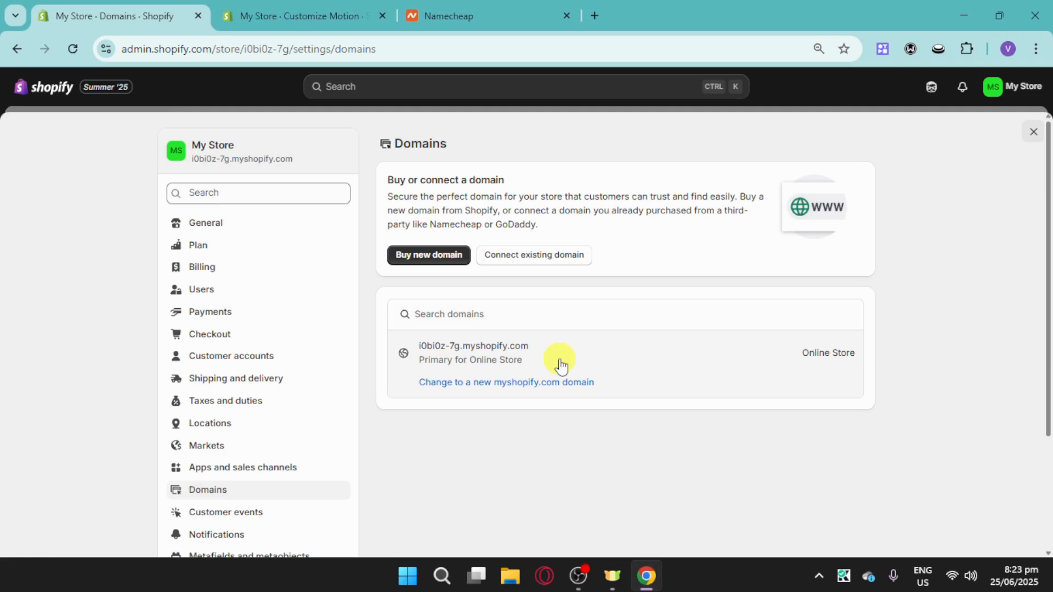
# - Enter seeubeauty.xyz as the existing domain to connect, dismiss the form without submitting it and leave the settings
pyautogui.click(559, 251)
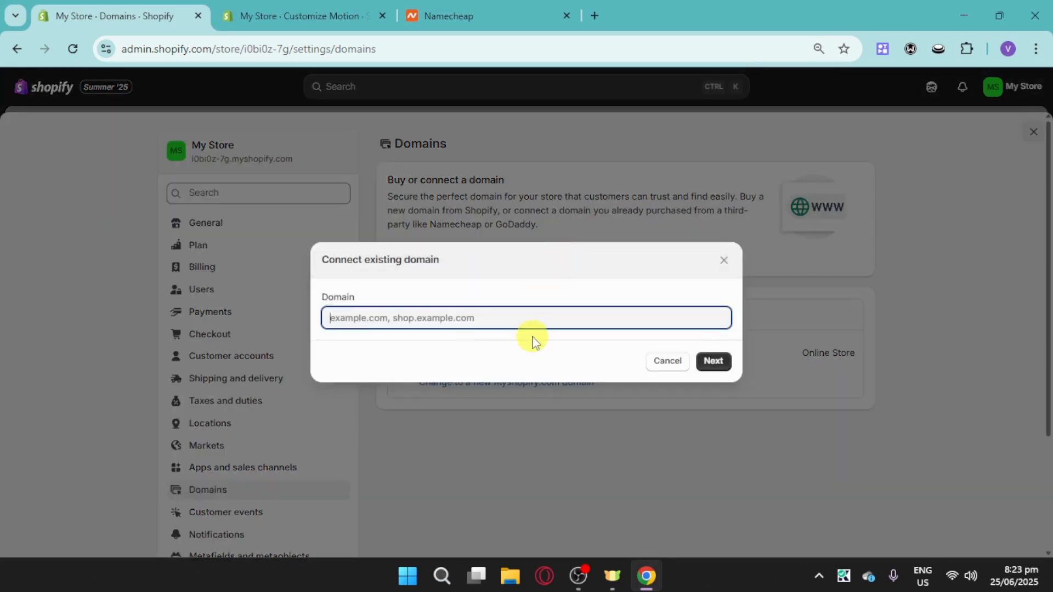
pyautogui.write('seeubeaty')
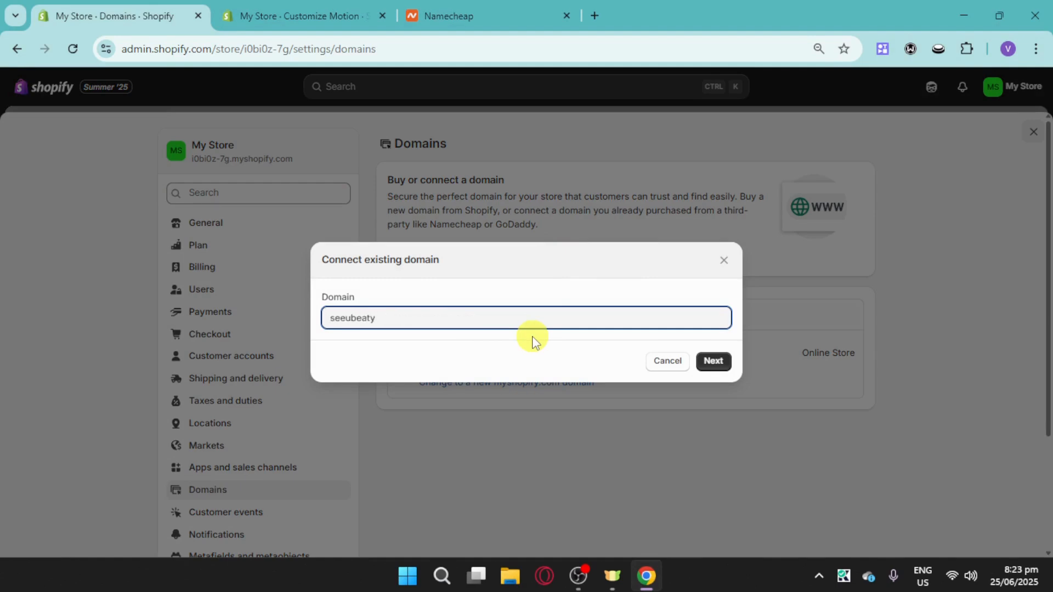
pyautogui.press('BackSpace')
pyautogui.write('uty.xyz')
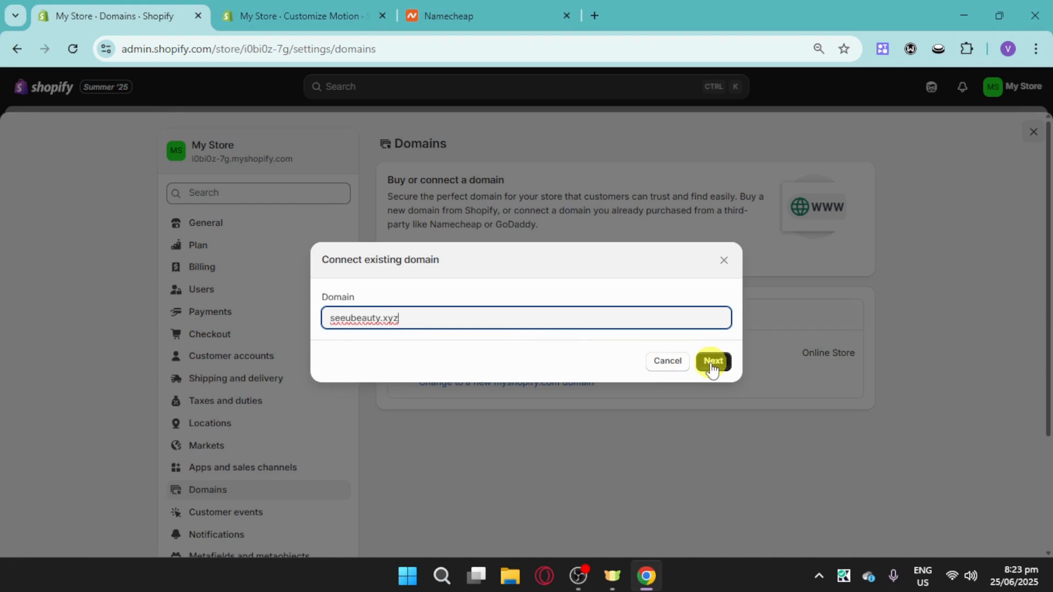
pyautogui.click(723, 261)
pyautogui.click(1036, 133)
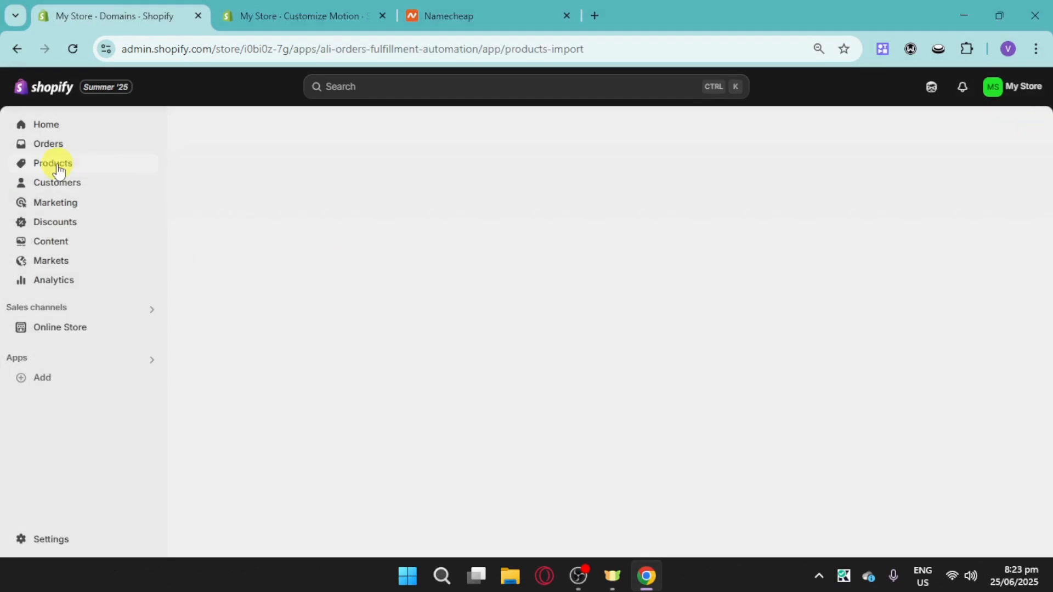
# - Open the store's product list to review the pushed products
pyautogui.click(57, 167)
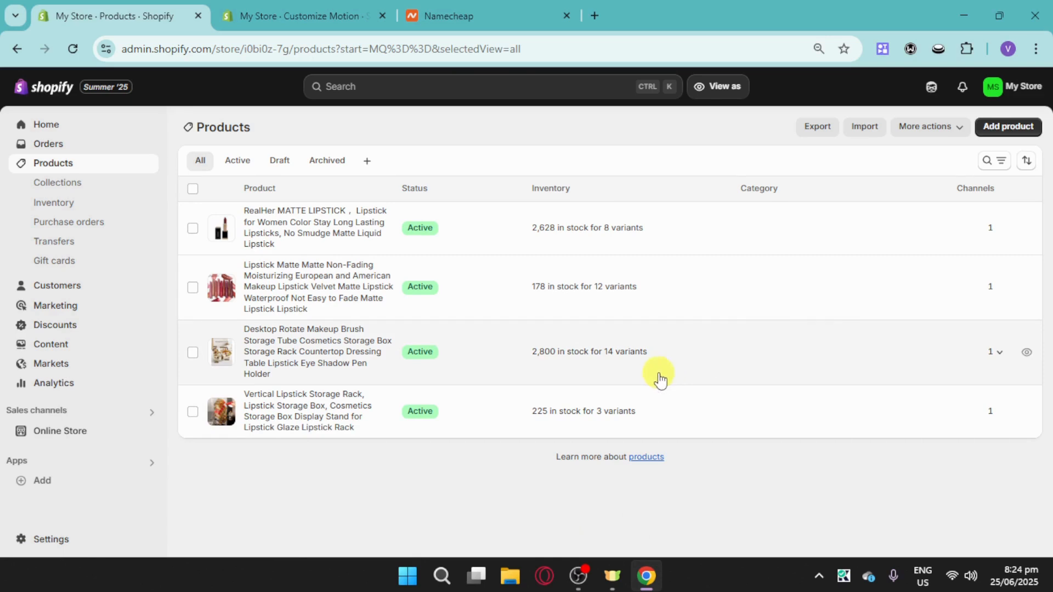
# - Open the payment settings, browse the third-party payment providers and open Adyen Payments - Credit Cards
pyautogui.click(59, 546)
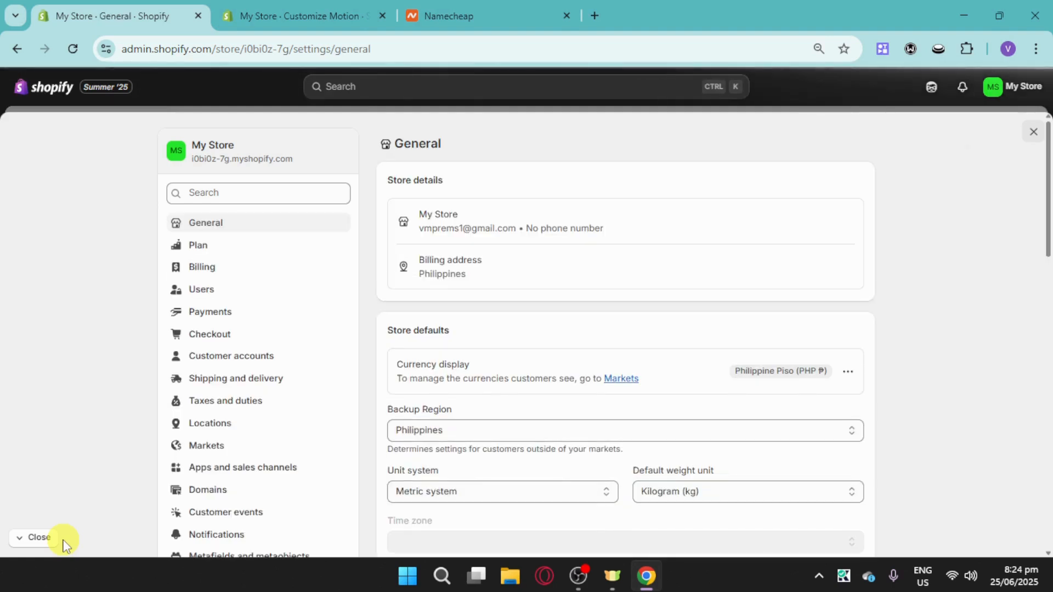
pyautogui.click(240, 321)
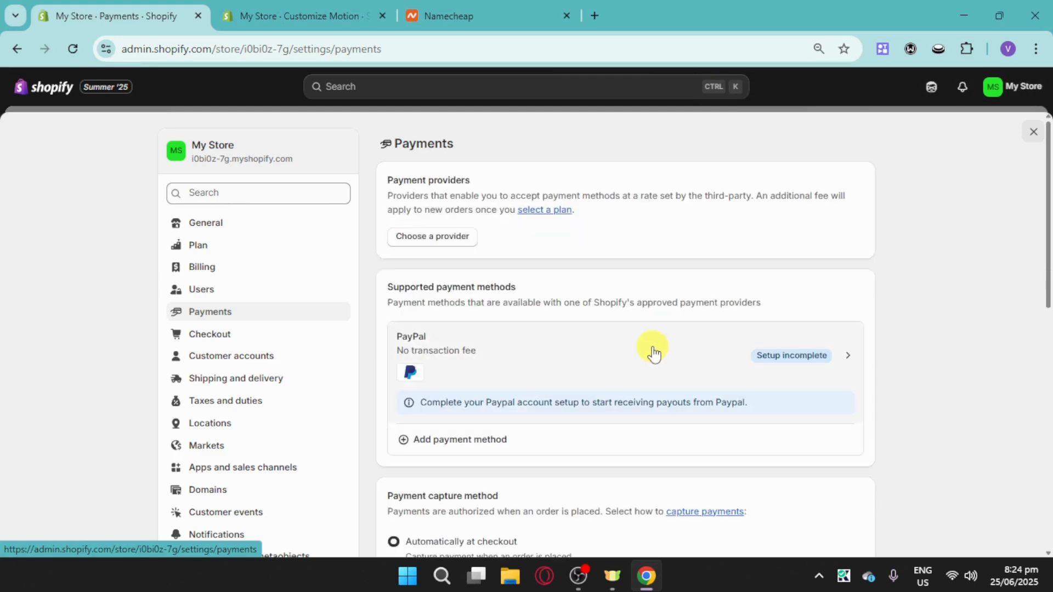
pyautogui.click(446, 244)
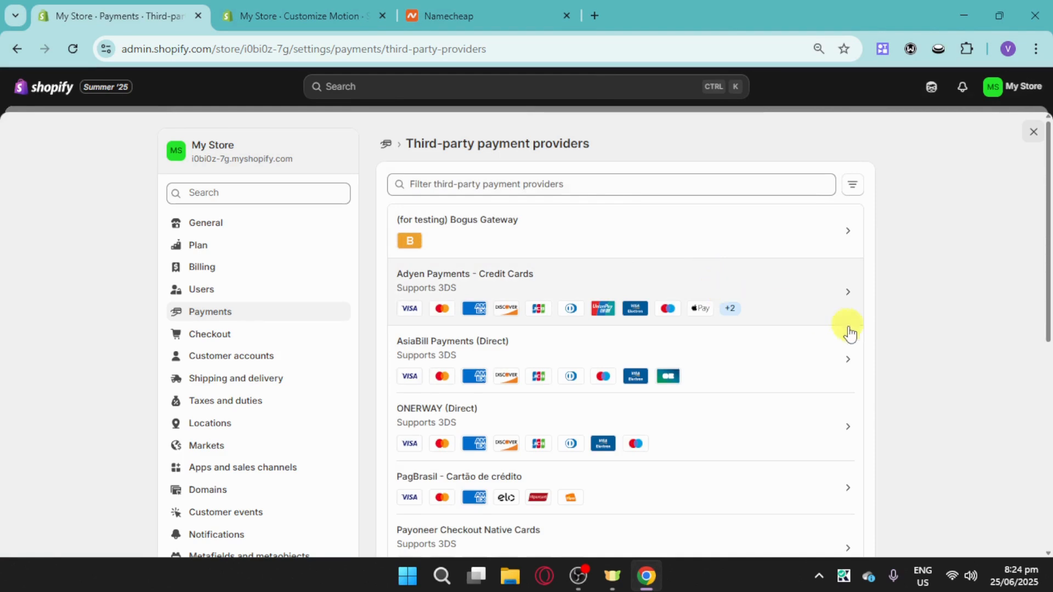
pyautogui.scroll(-5, 801, 384)
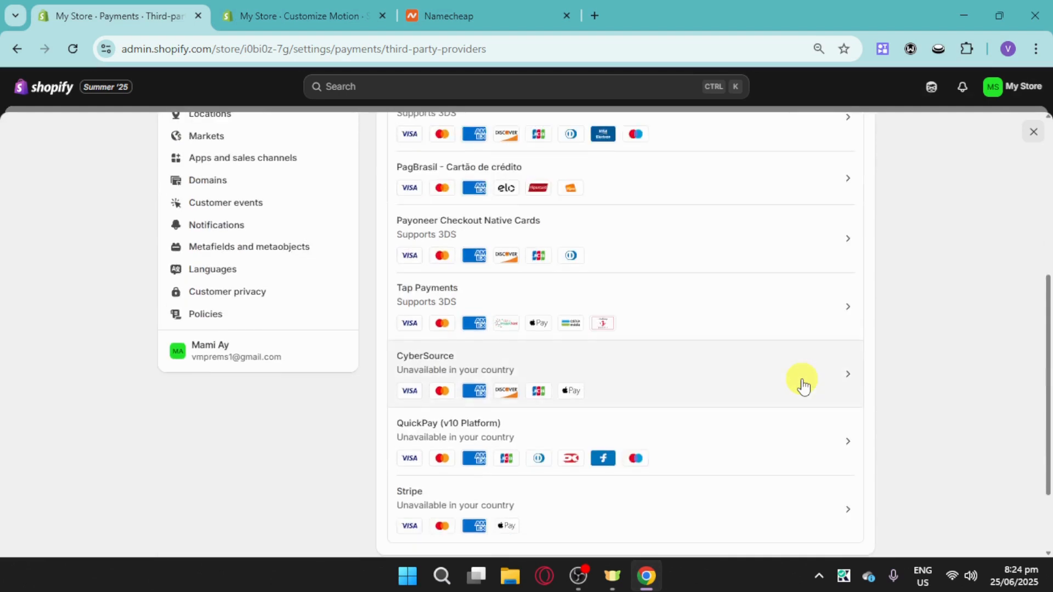
pyautogui.scroll(-2, 801, 383)
pyautogui.scroll(5, 801, 384)
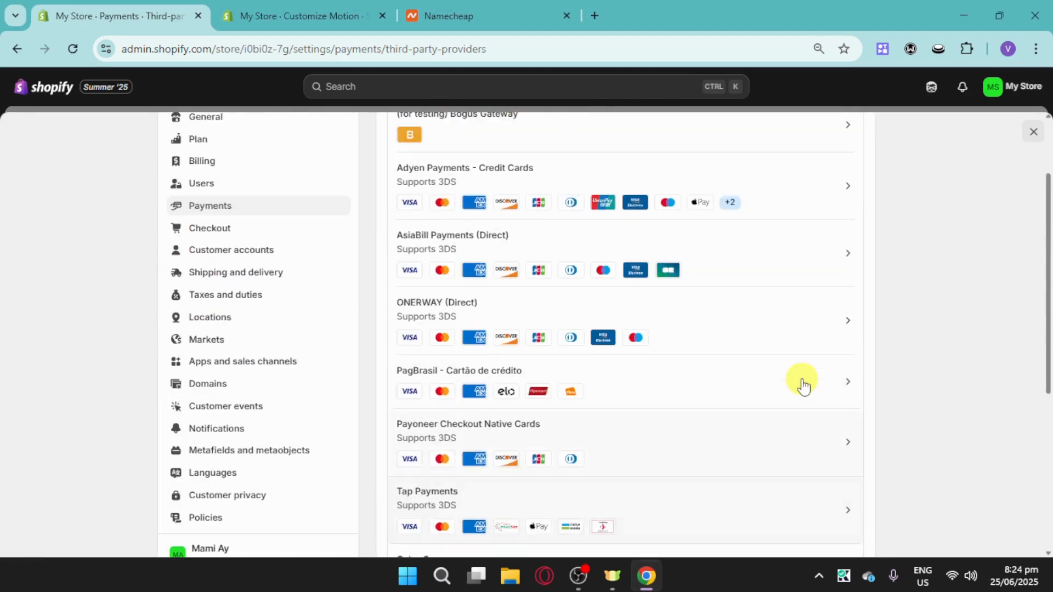
pyautogui.scroll(1, 802, 384)
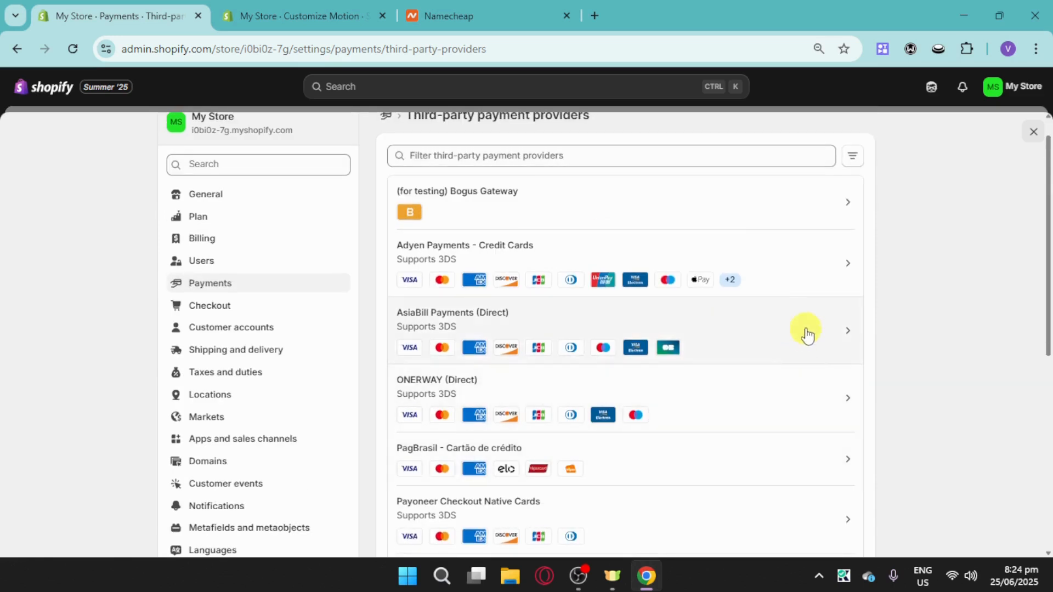
pyautogui.click(842, 282)
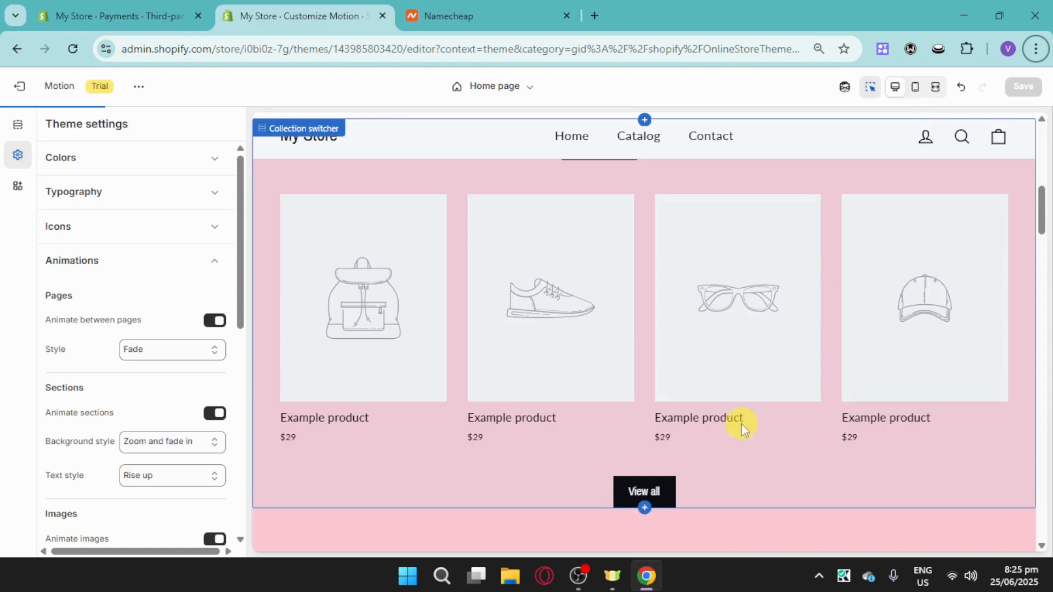
# - Return to the Motion theme editor and look over the home page preview around the collection switcher section
pyautogui.scroll(2, 603, 402)
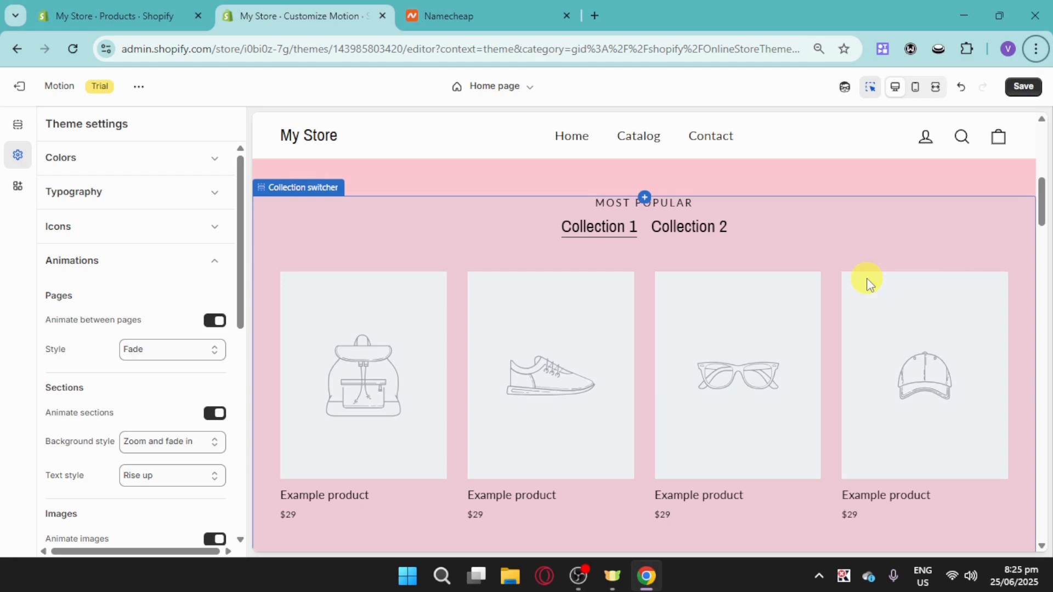
pyautogui.scroll(6, 840, 314)
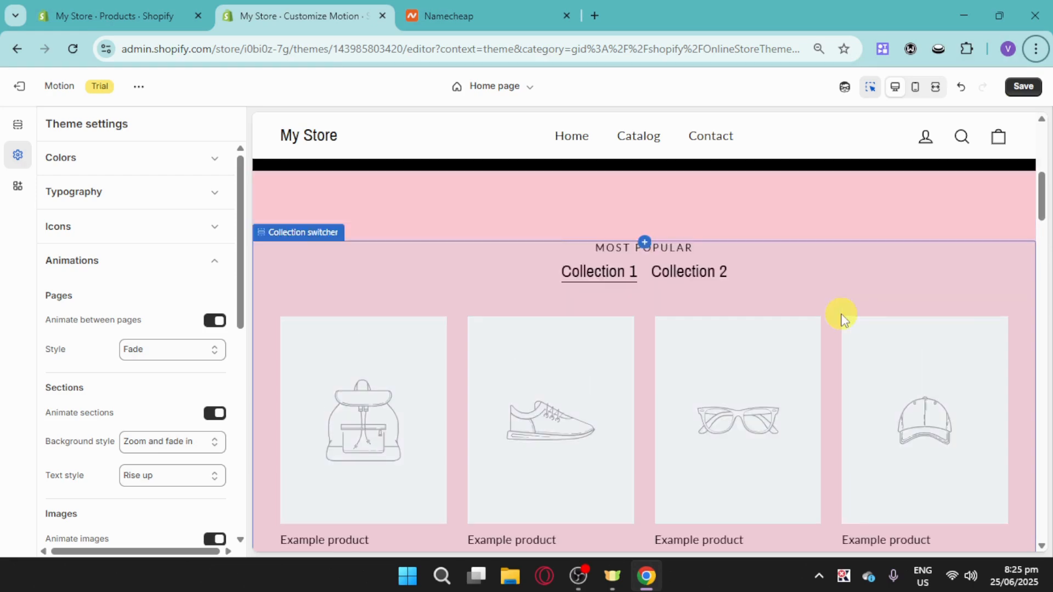